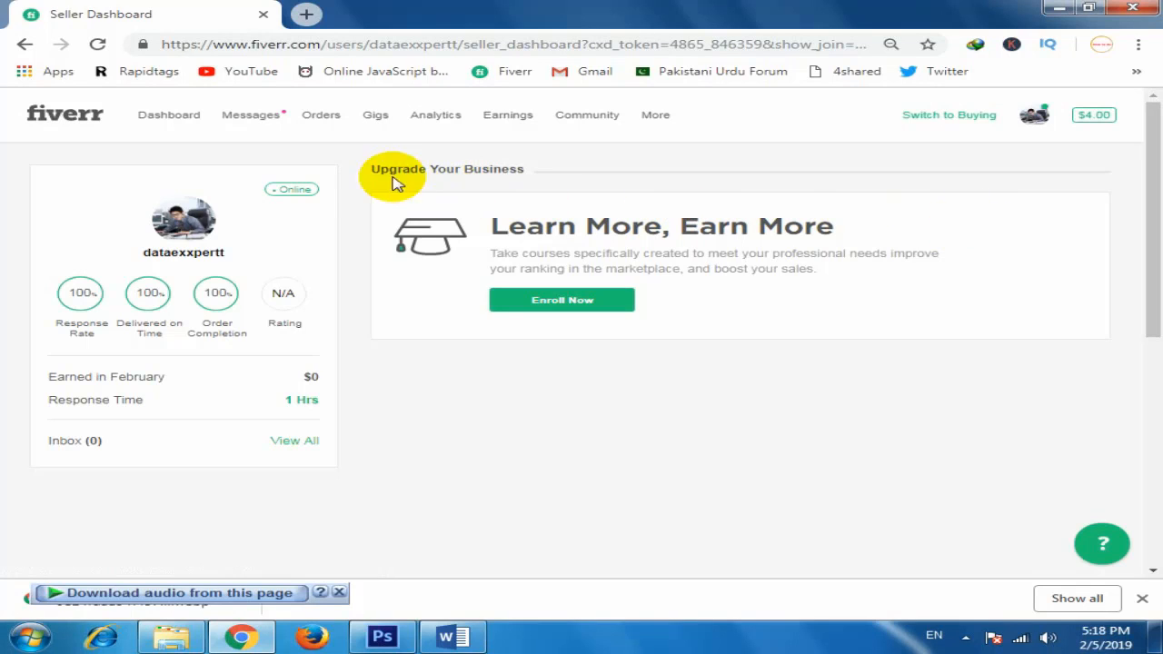
- Create a new gig from the Gigs page and complete its title as "be your virtual assistant"
click(377, 118)
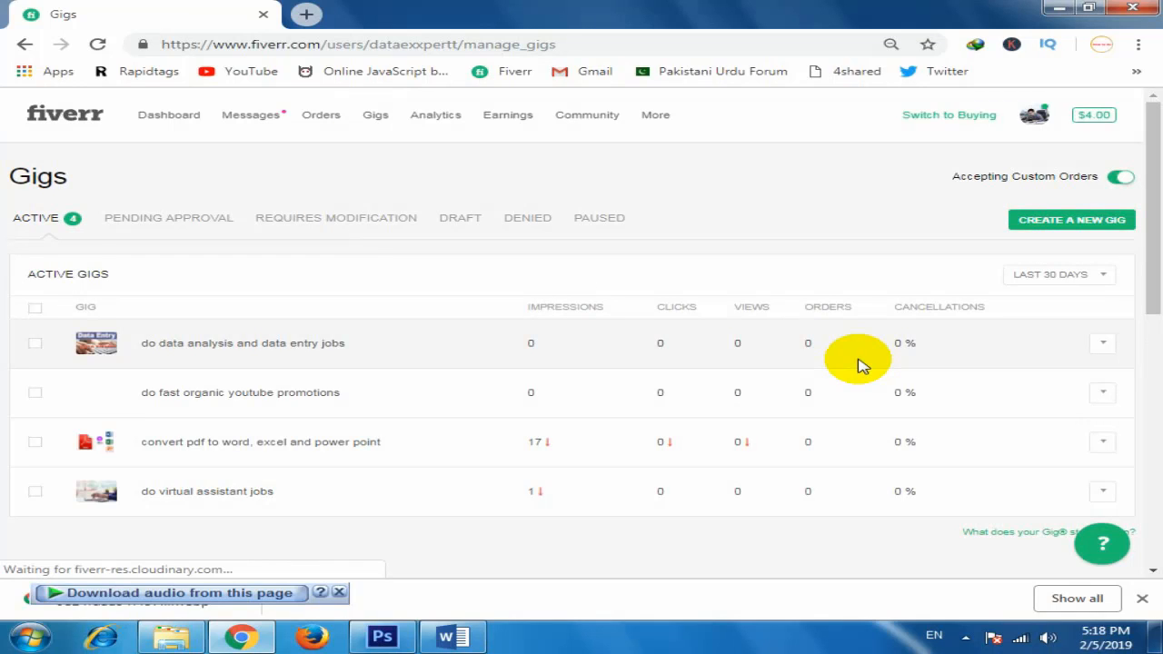
click(1088, 231)
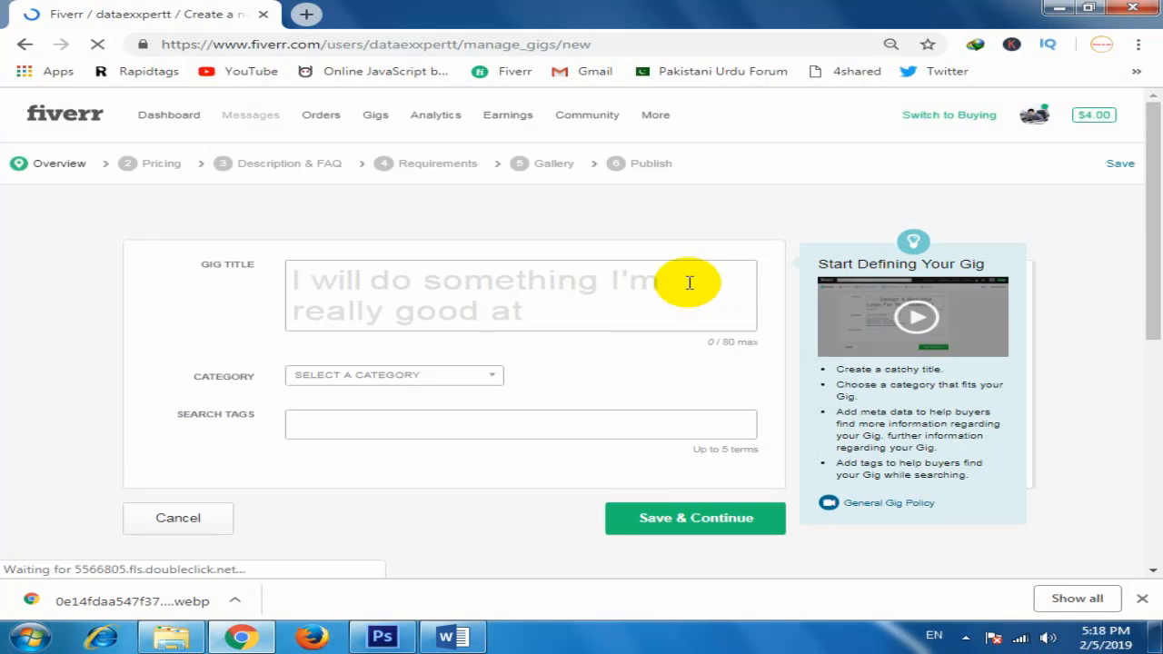
click(522, 295)
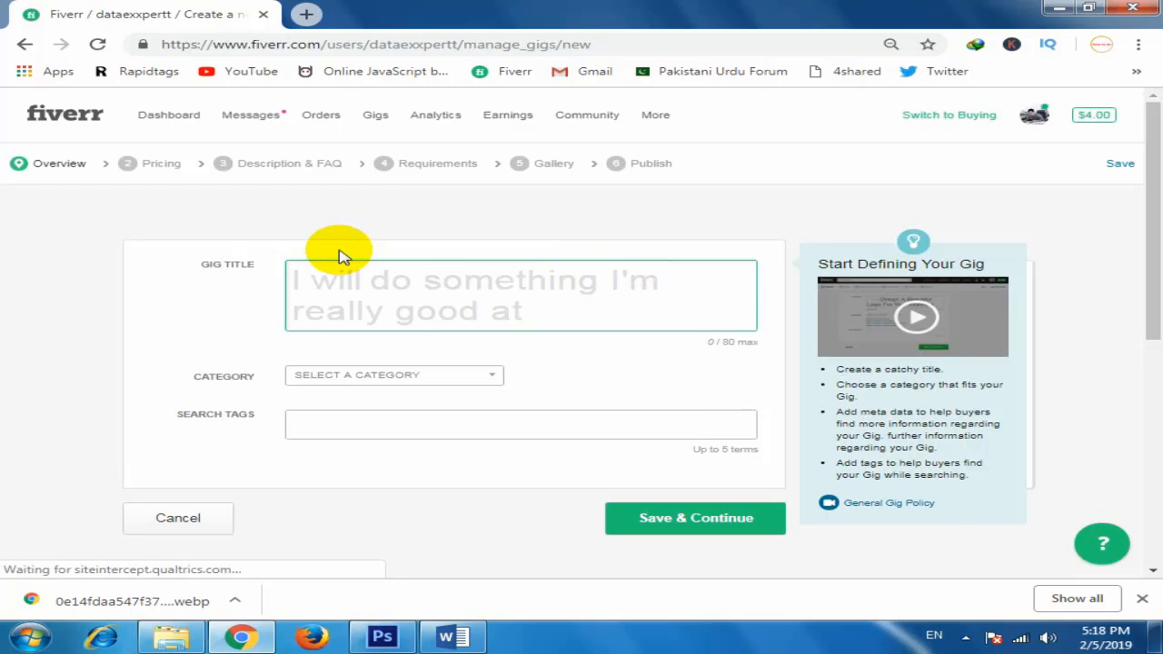
text(be)
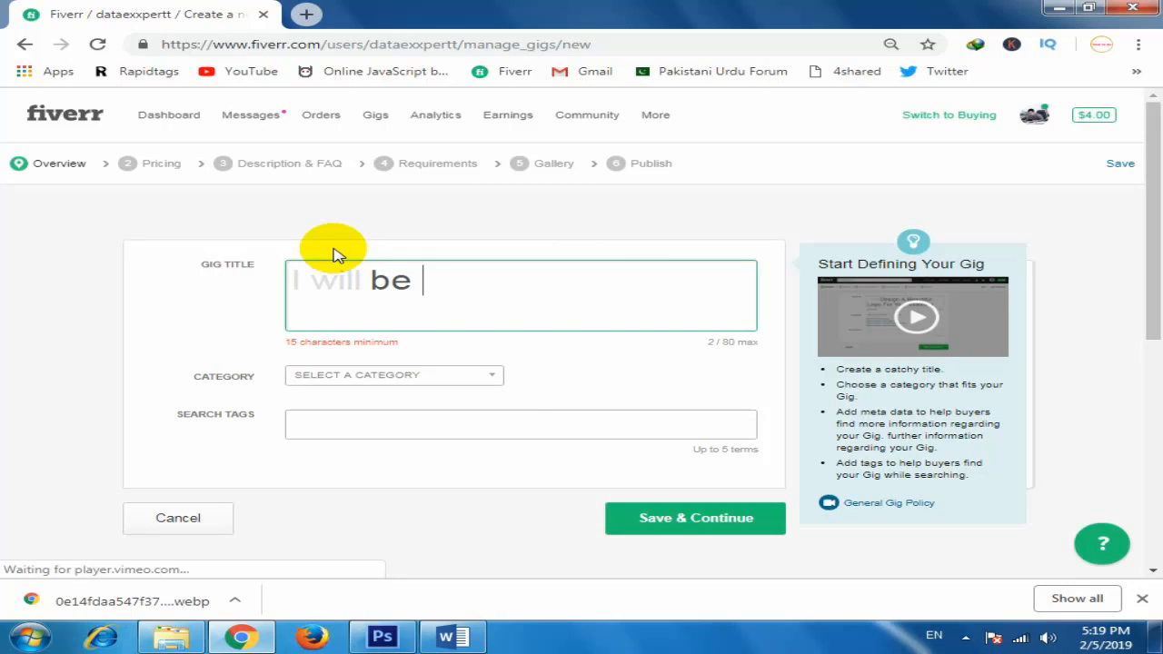
text(yo)
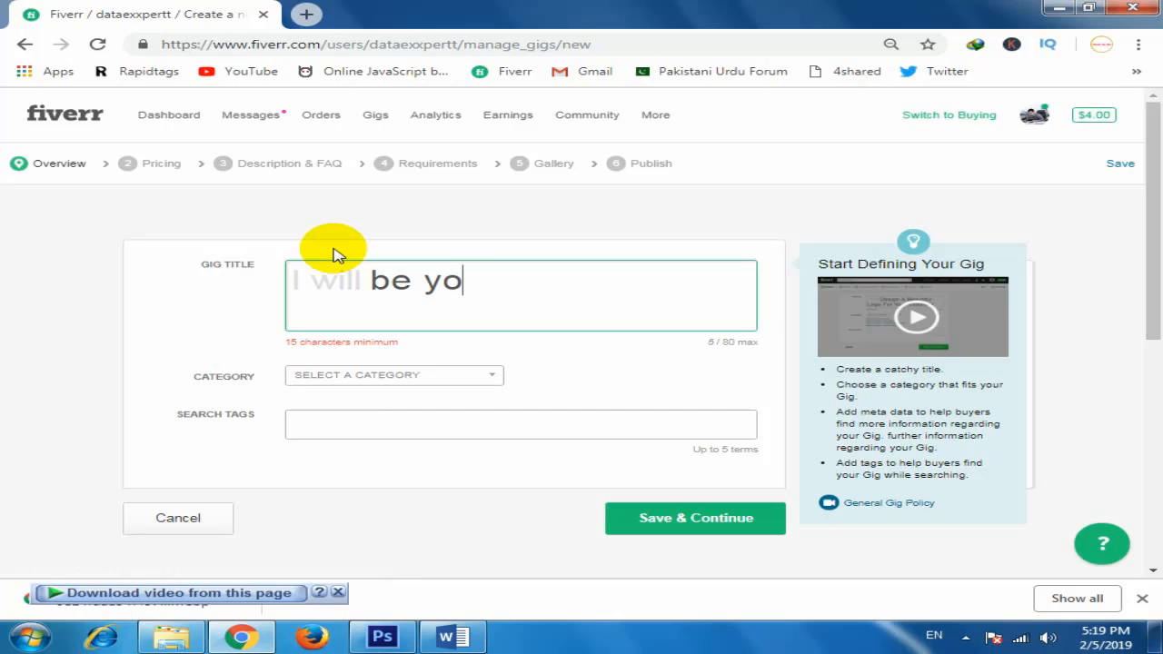
text(ur virtual assista)
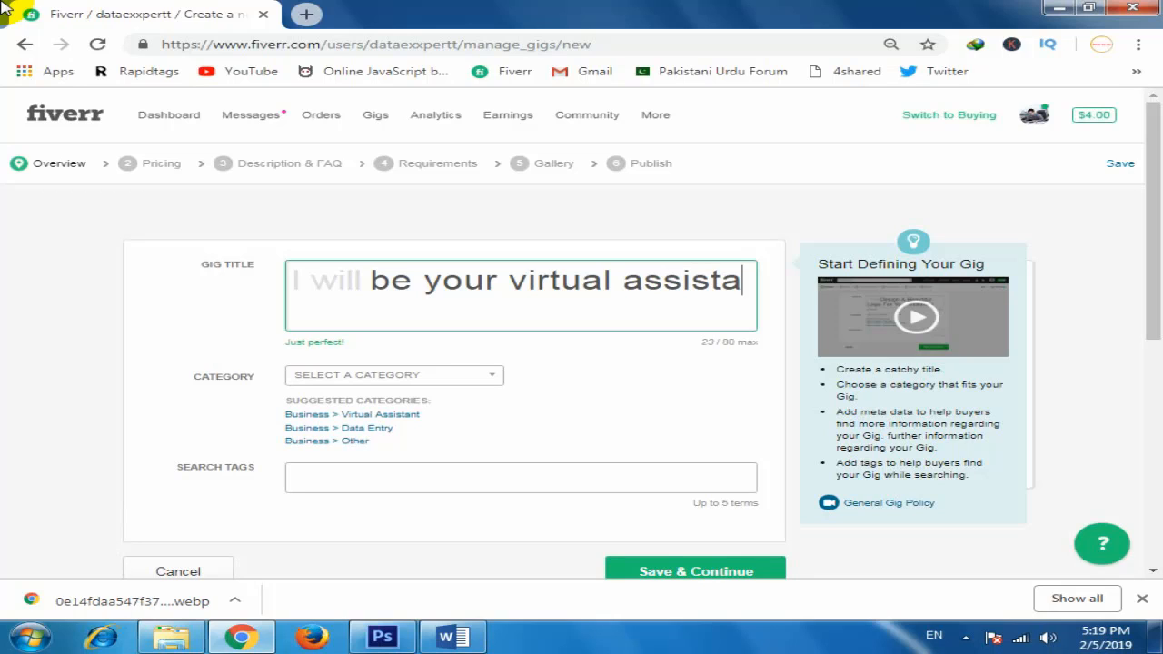
text(nt)
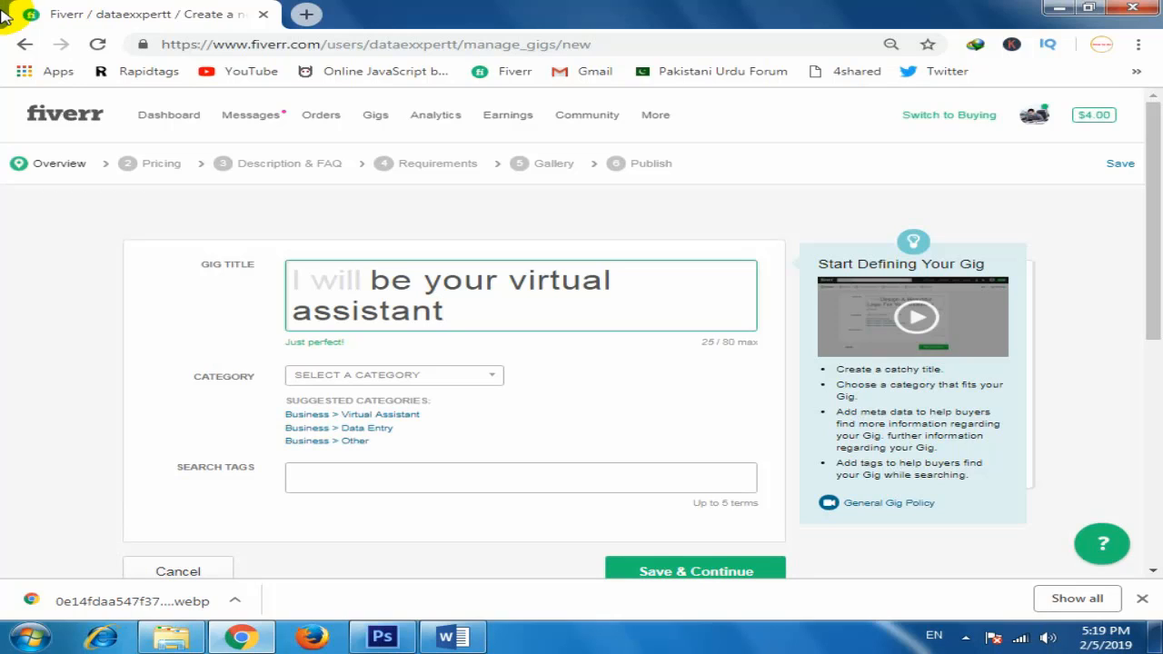
click(353, 284)
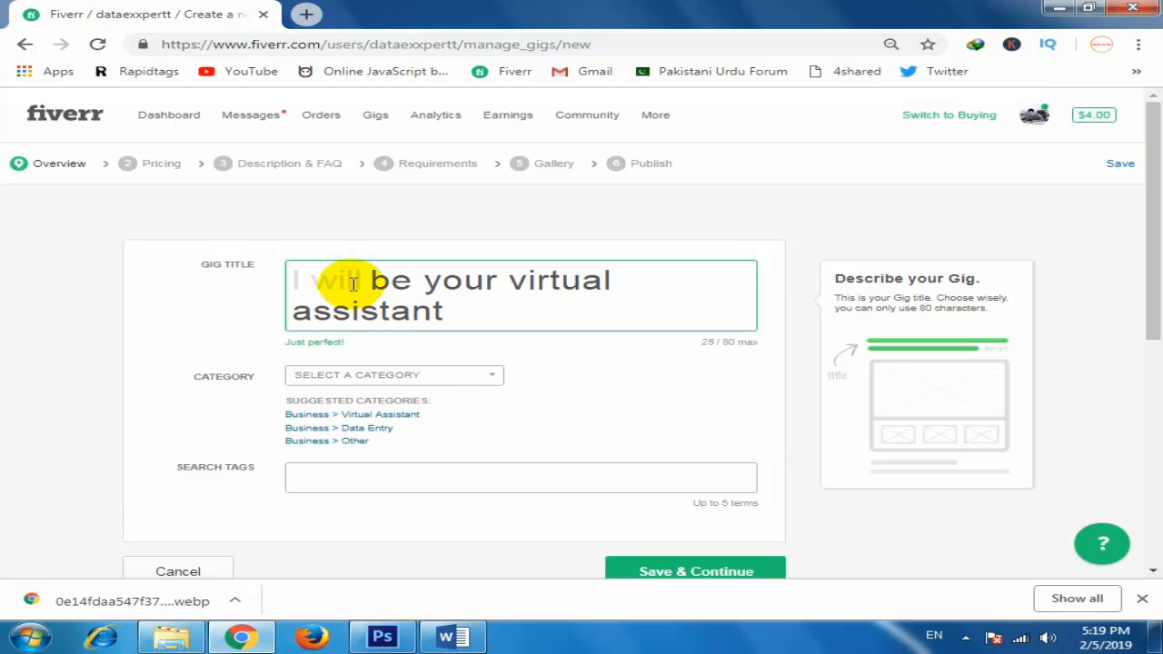
- Set the gig's category to Business with the Virtual Assistant subcategory
click(395, 377)
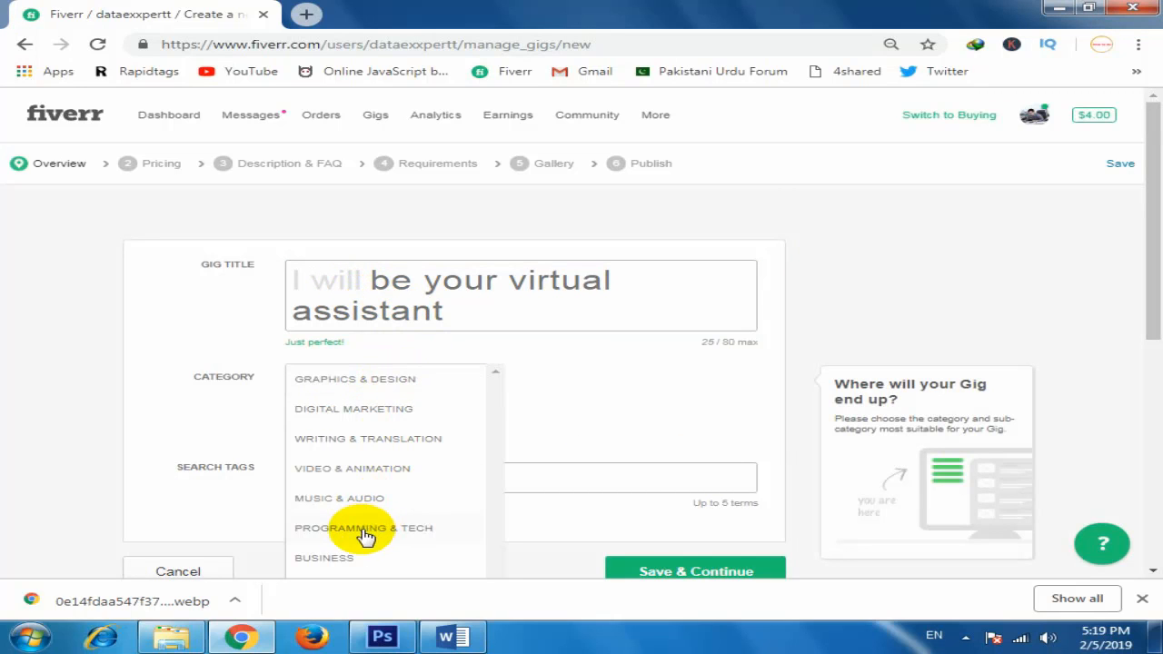
scroll(360, 536, down, 1)
click(333, 472)
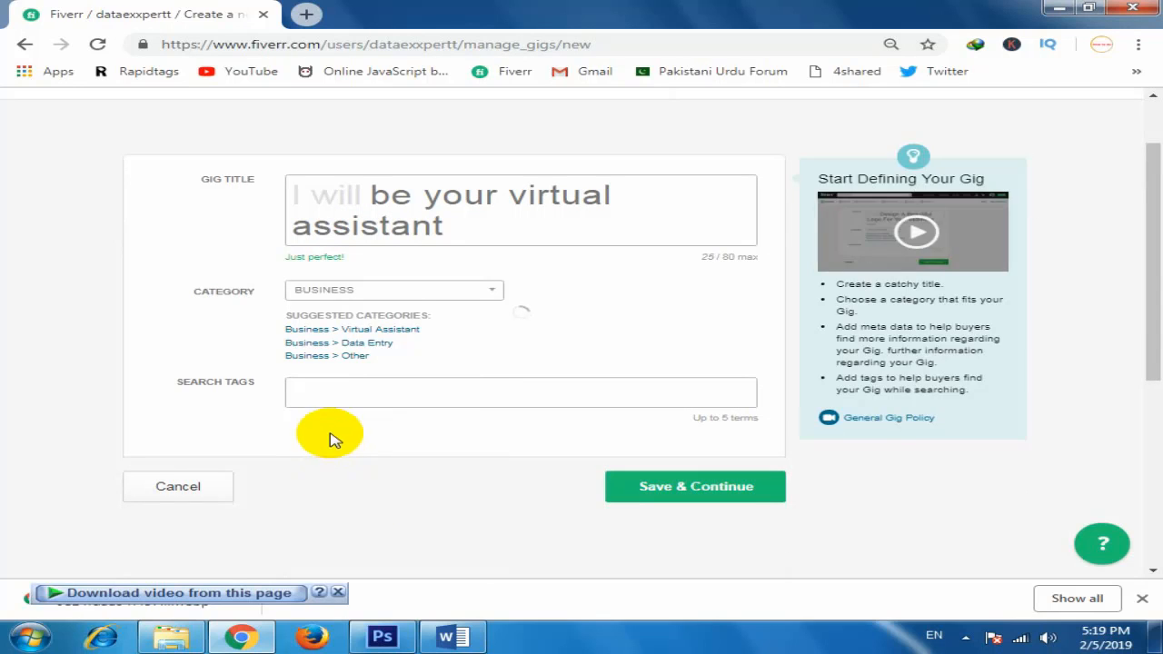
click(331, 385)
click(379, 332)
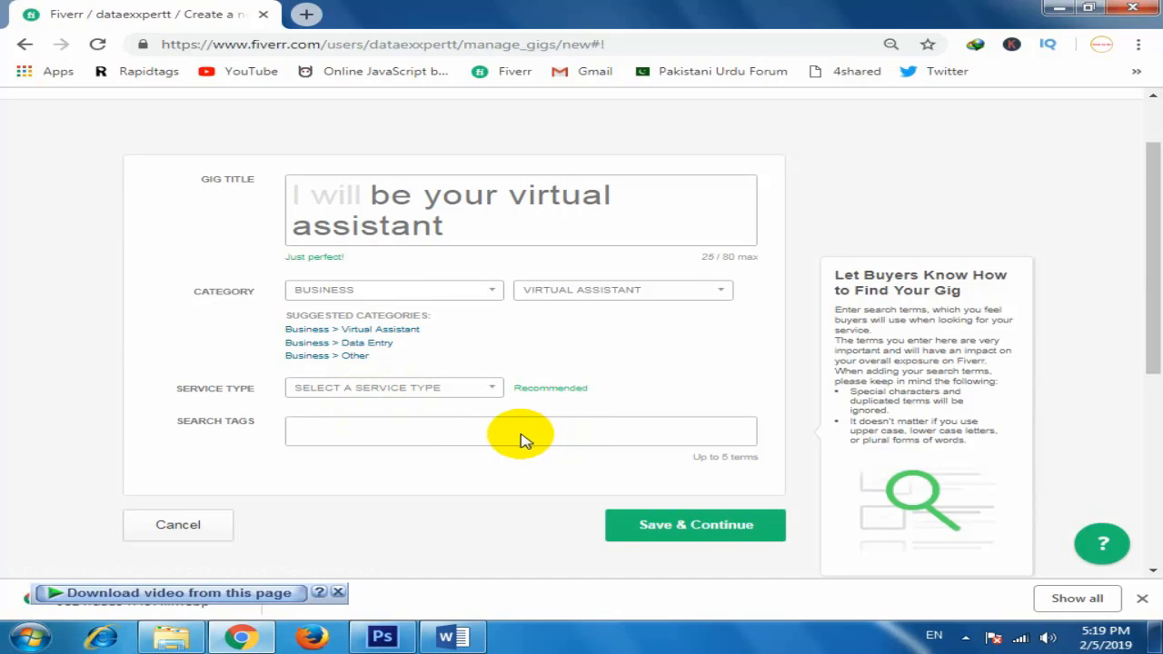
- Add the search tags data mining, data entry and data collection, and save the gig overview
click(474, 432)
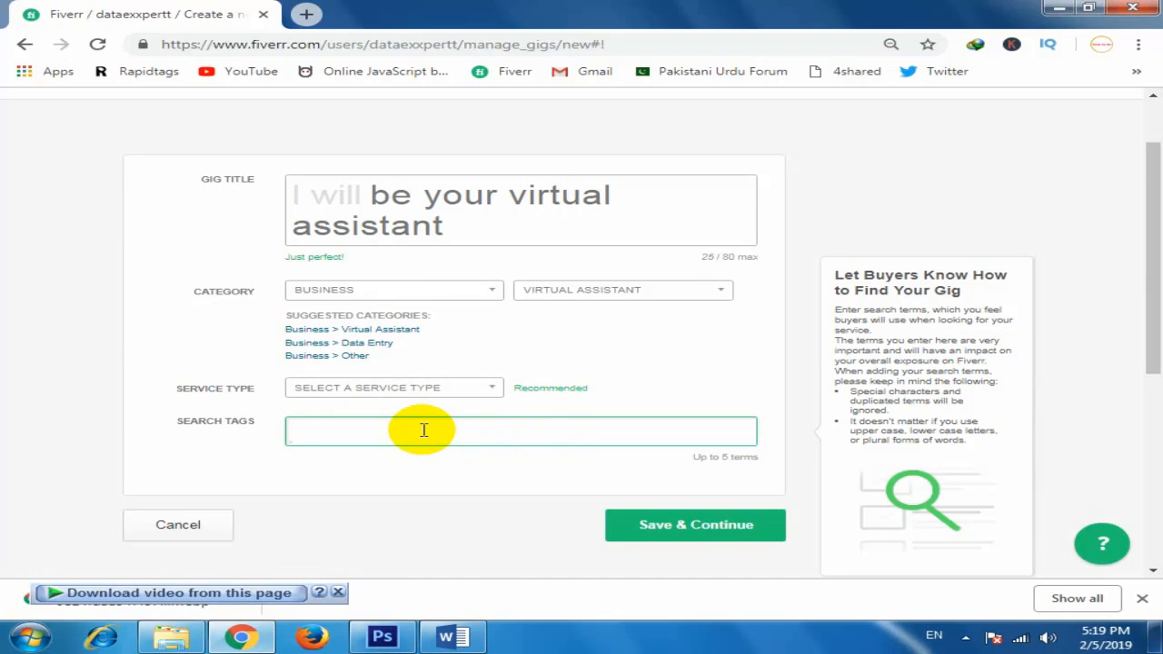
text(data)
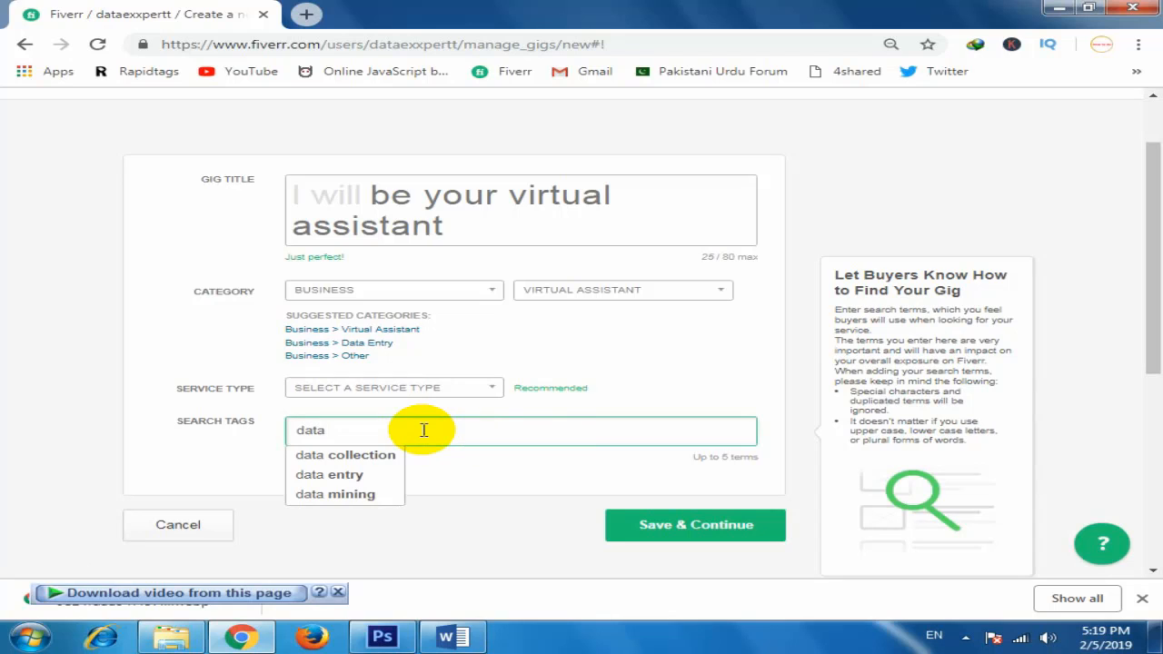
click(334, 498)
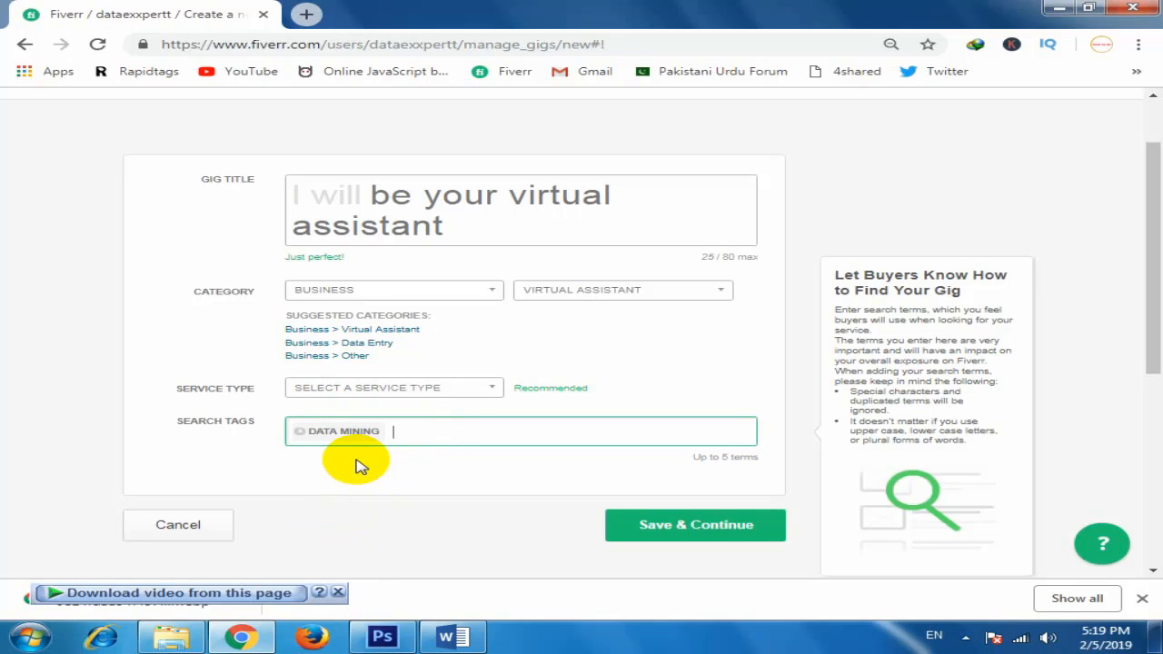
text(data)
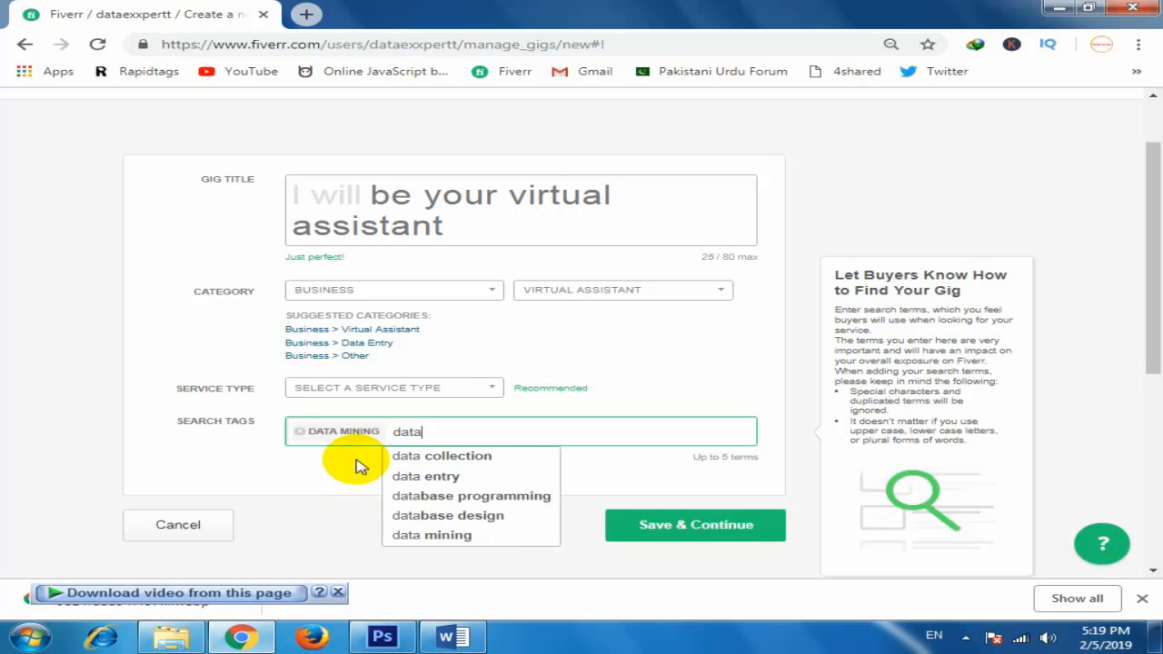
click(409, 475)
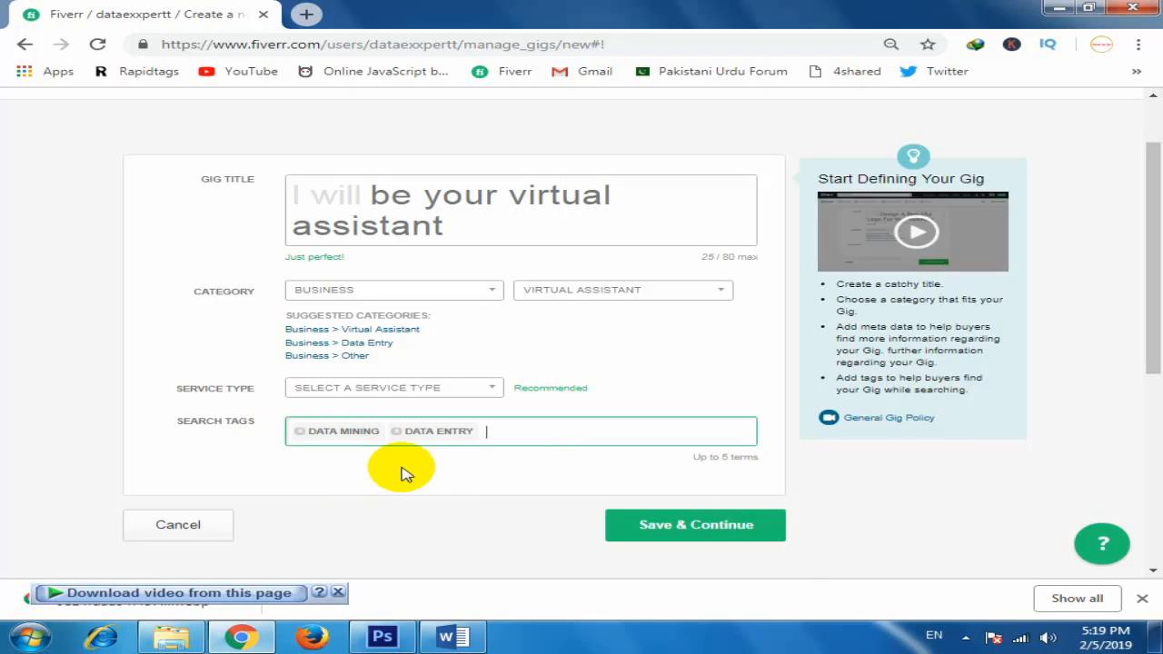
text(data)
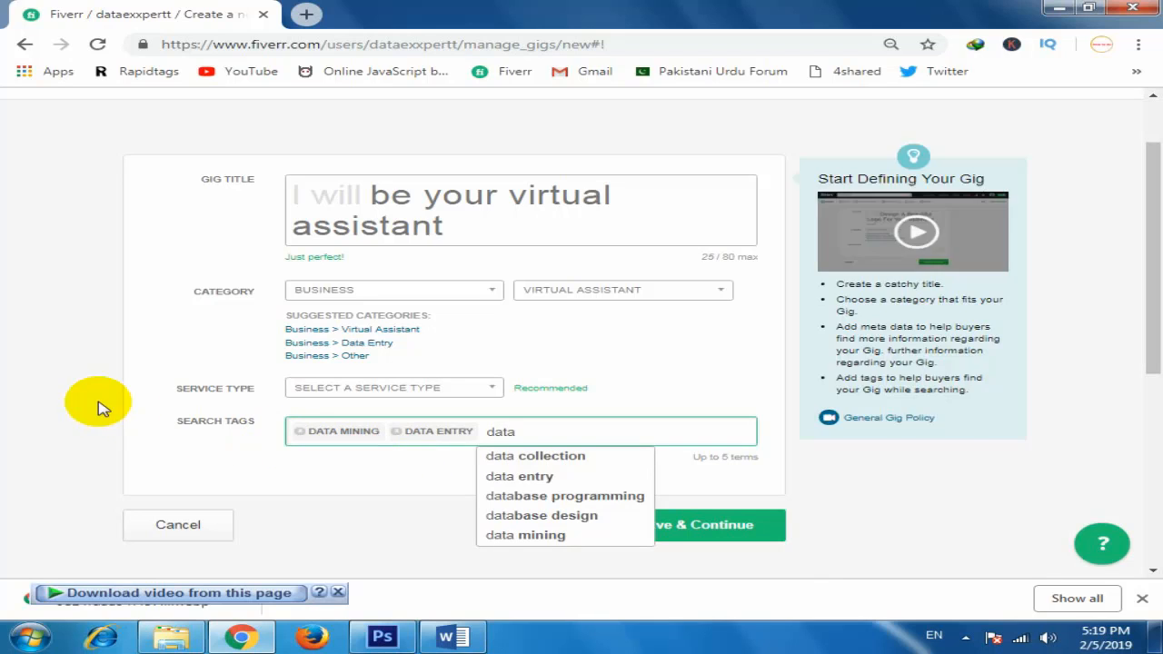
click(523, 465)
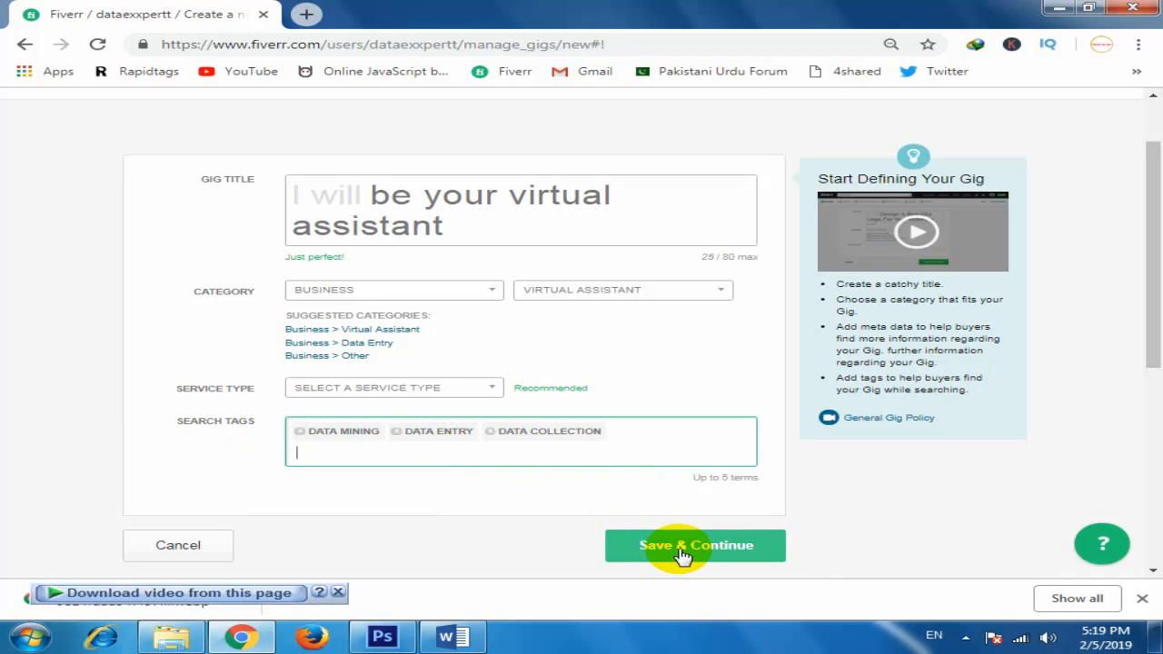
click(681, 552)
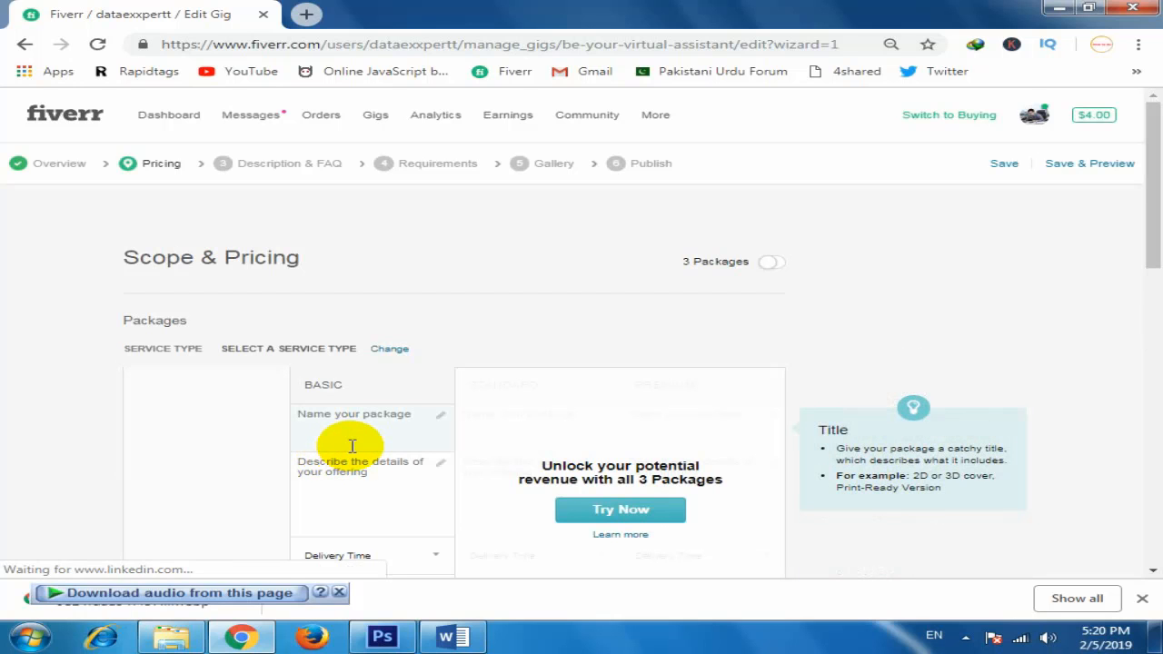
- Name the basic package "Basic", describe it as "I will be virtual assistant" and set 1 Day Delivery
scroll(351, 445, down, 1)
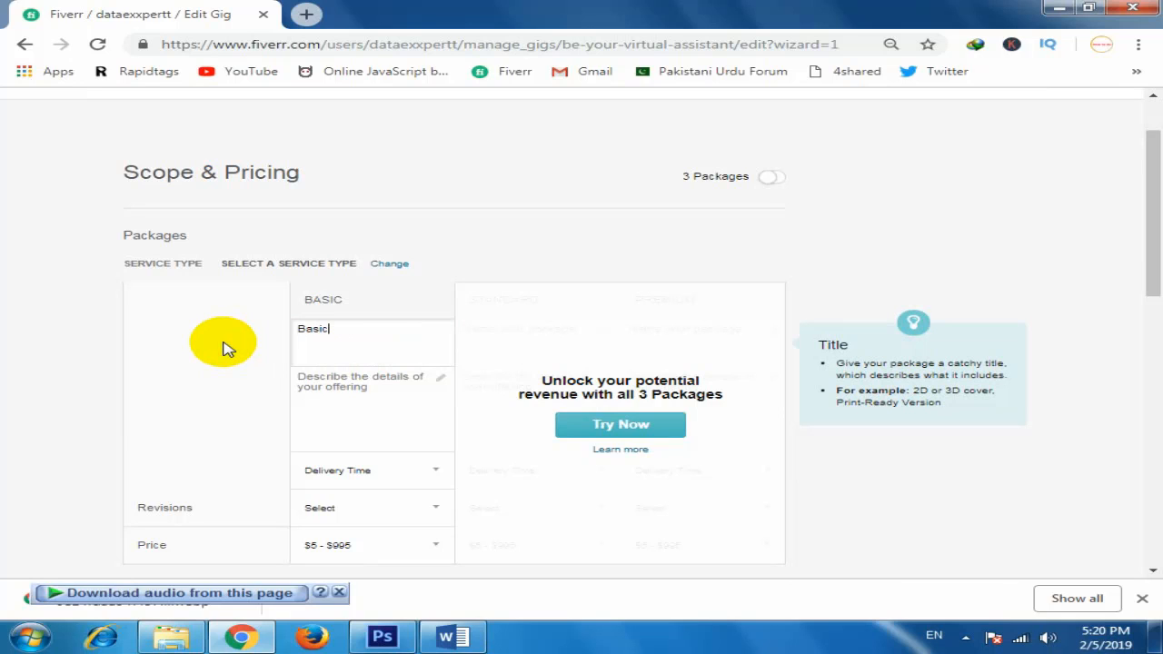
click(312, 375)
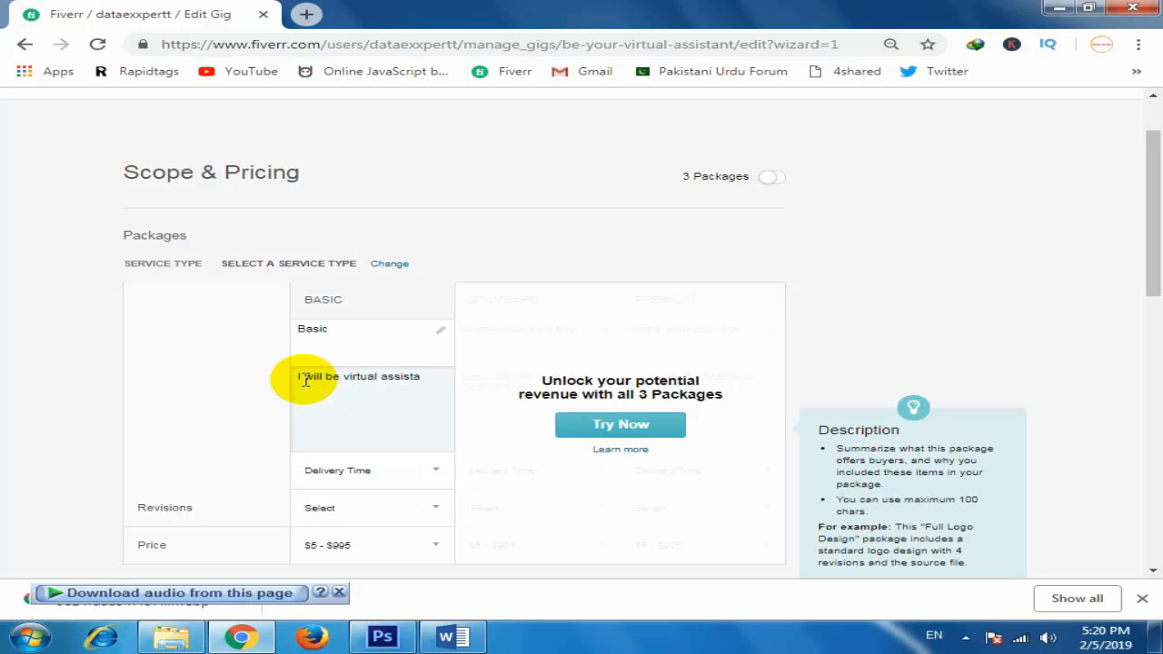
click(375, 477)
click(375, 481)
- Set the basic package to Unlimited revisions at a price of $10, and save the pricing
scroll(369, 474, down, 2)
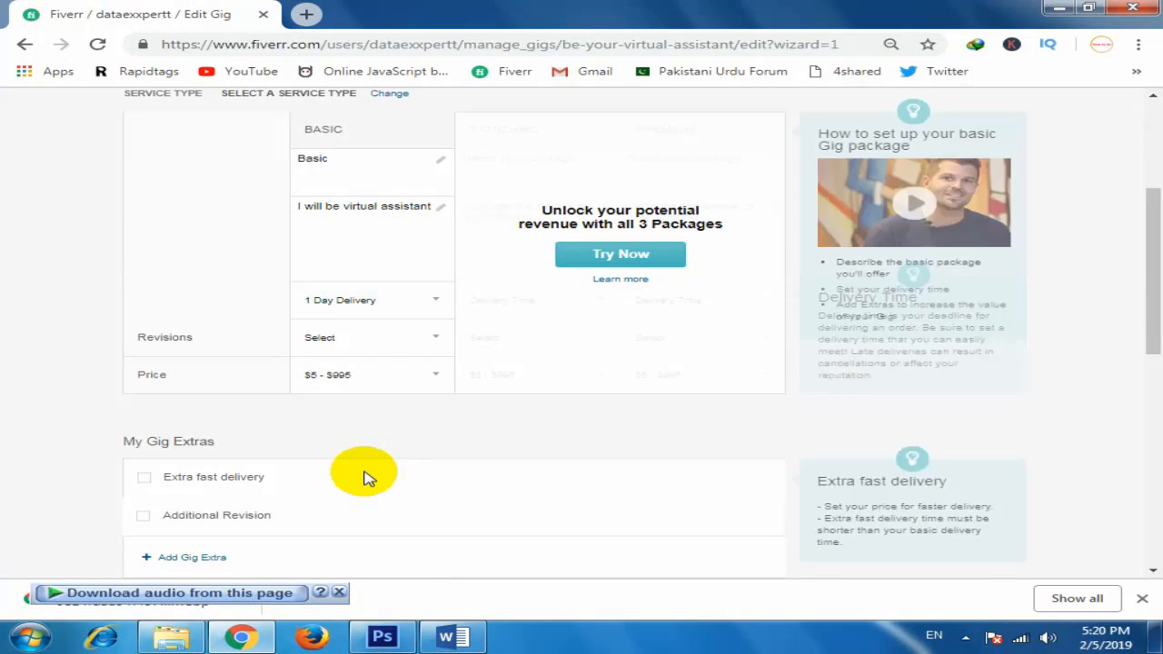
click(330, 337)
scroll(358, 386, down, 3)
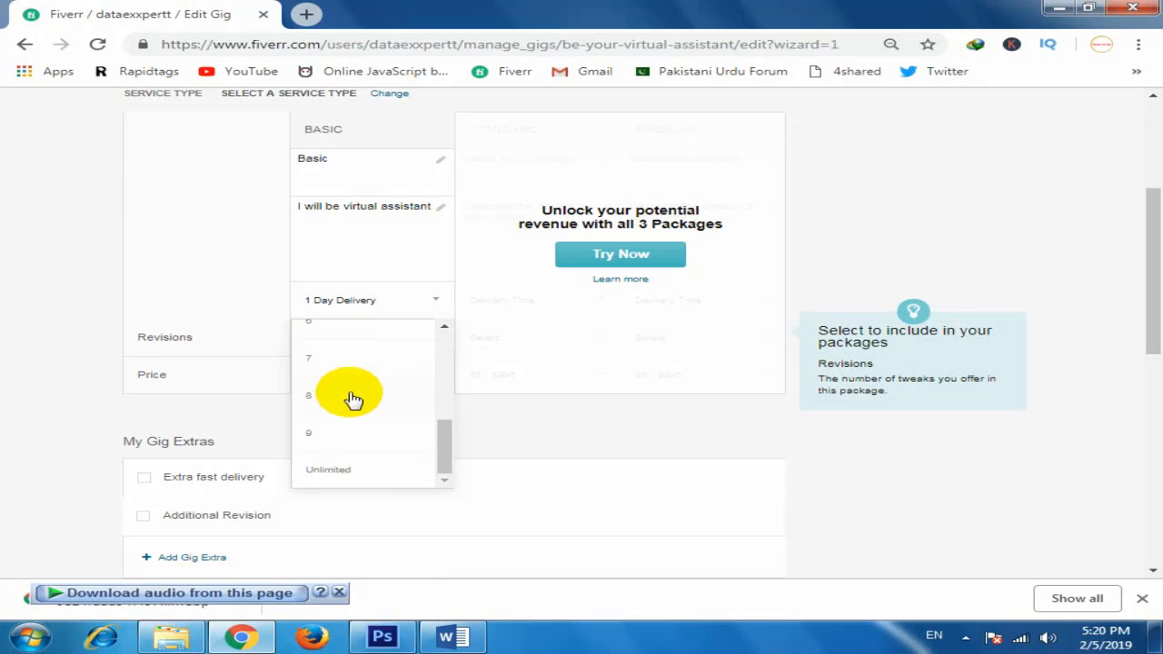
click(334, 477)
click(347, 387)
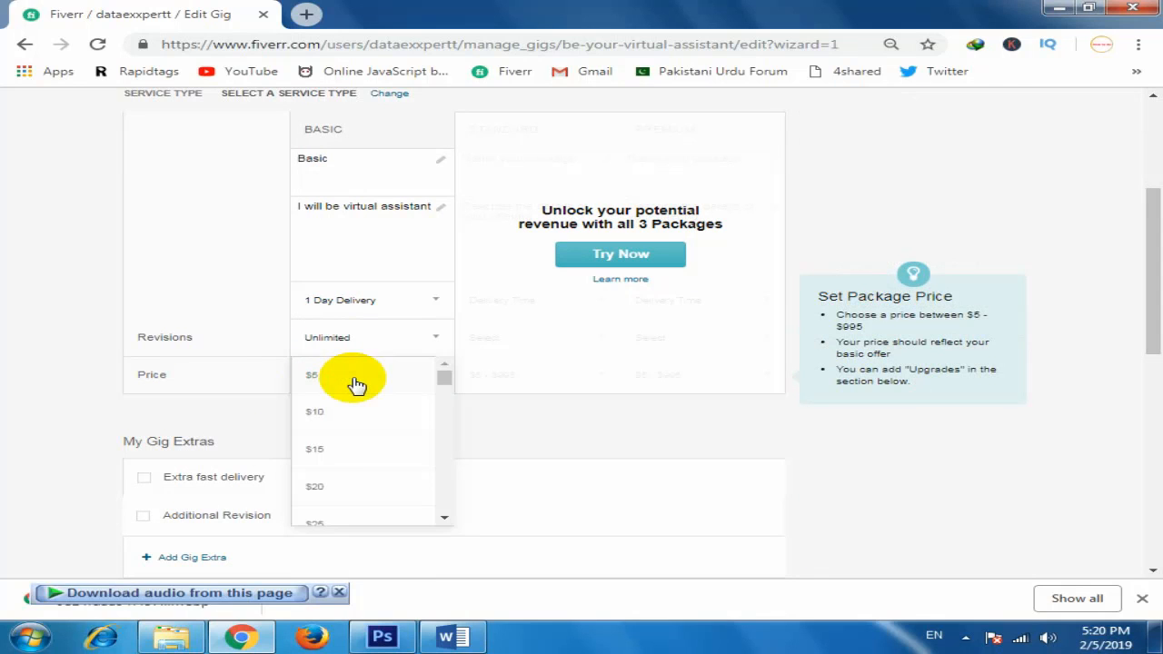
scroll(353, 457, down, 3)
scroll(355, 458, up, 3)
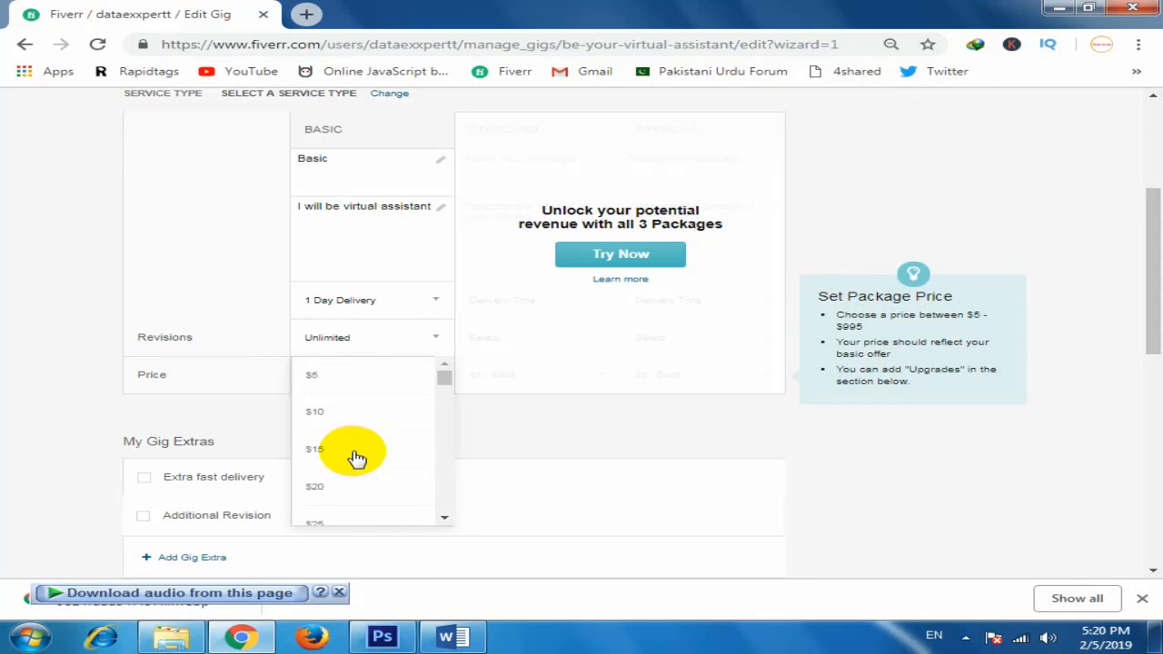
click(315, 416)
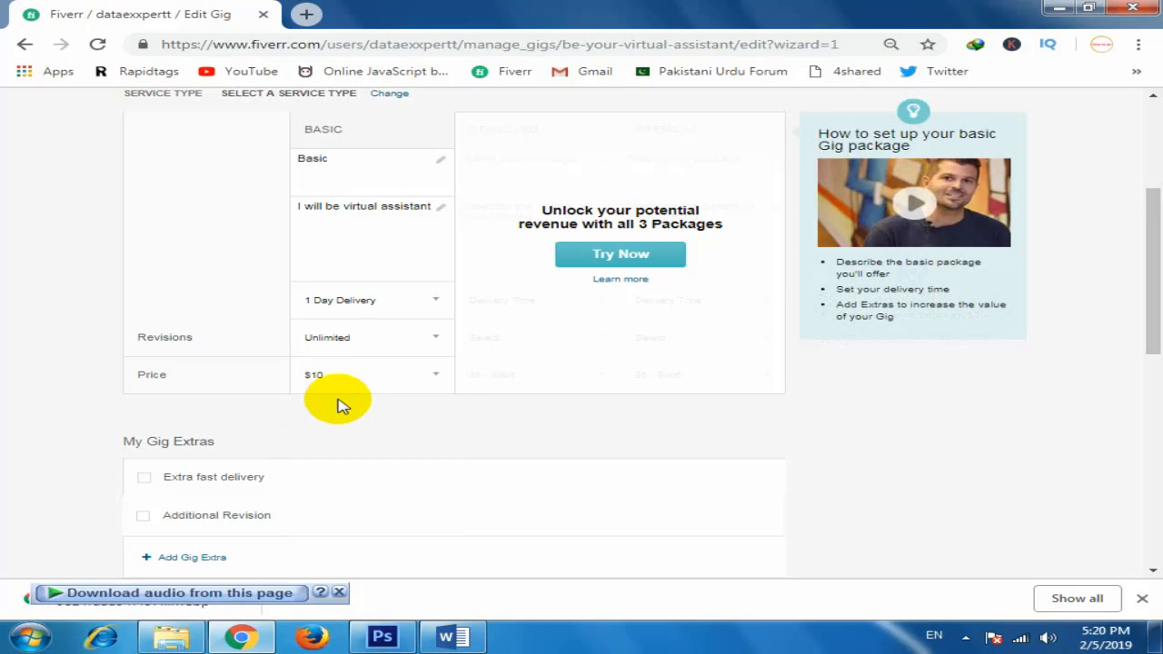
scroll(385, 402, down, 3)
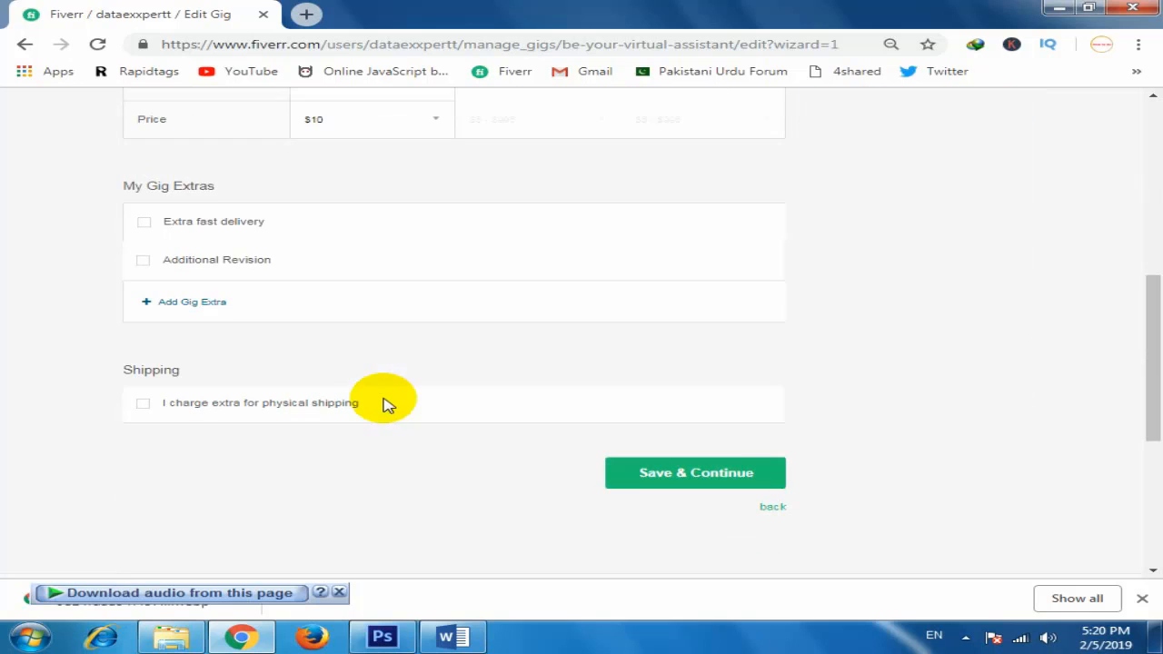
click(704, 479)
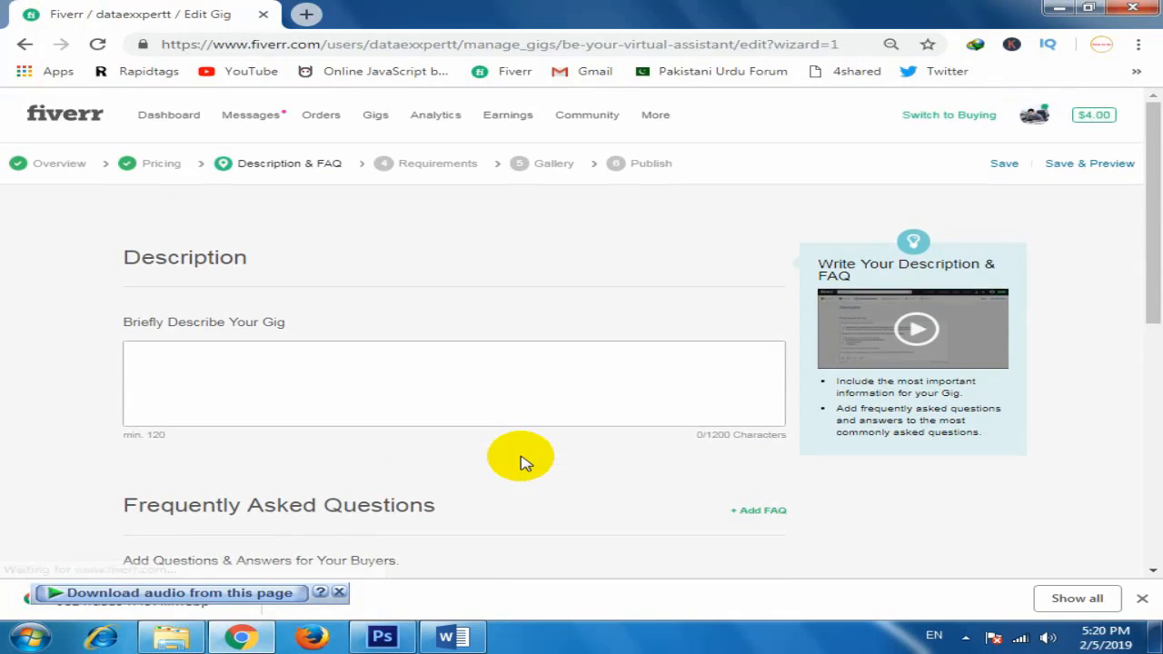
- In the Word document, copy the text from "Offering For Virtual Assistant:" through the "ORDER NOW" line
click(397, 394)
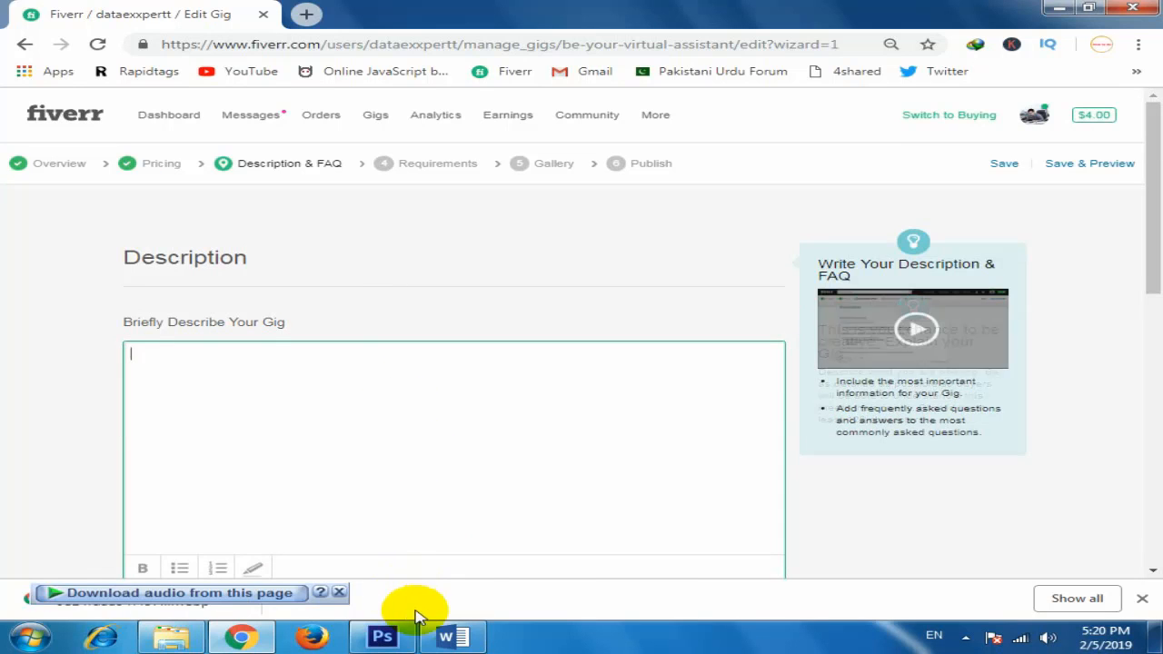
click(449, 633)
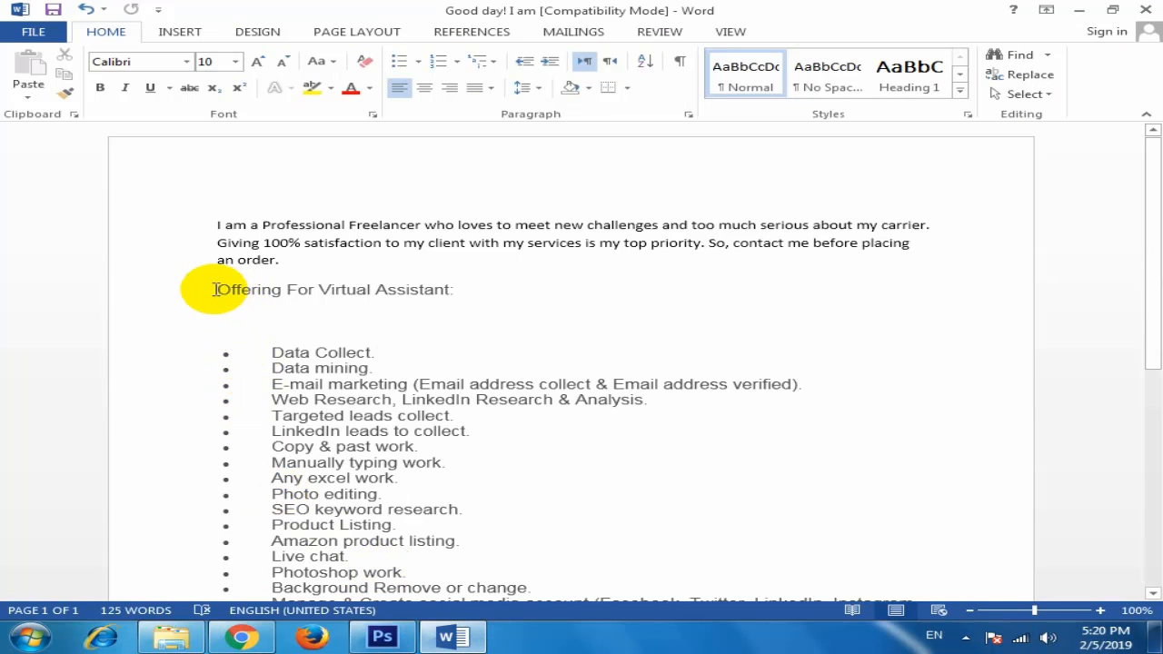
drag(211, 289, 336, 234)
right_click(336, 235)
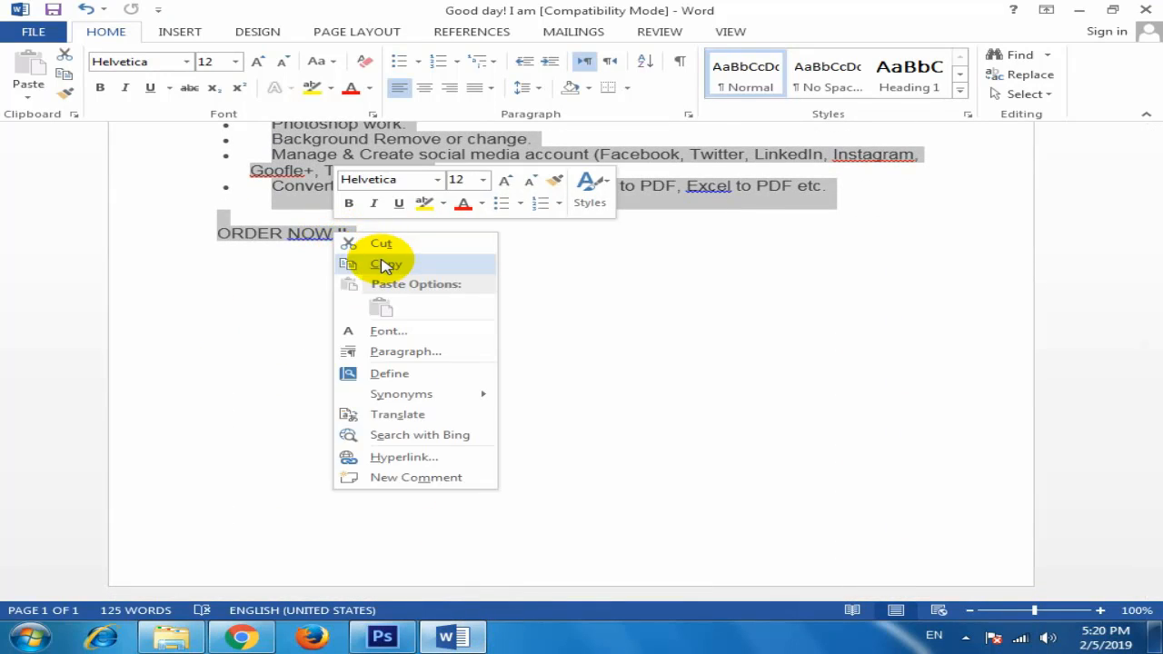
key(Escape)
click(376, 314)
- Paste the copied offering text into the gig description in Chrome and insert two blank lines above it
click(241, 636)
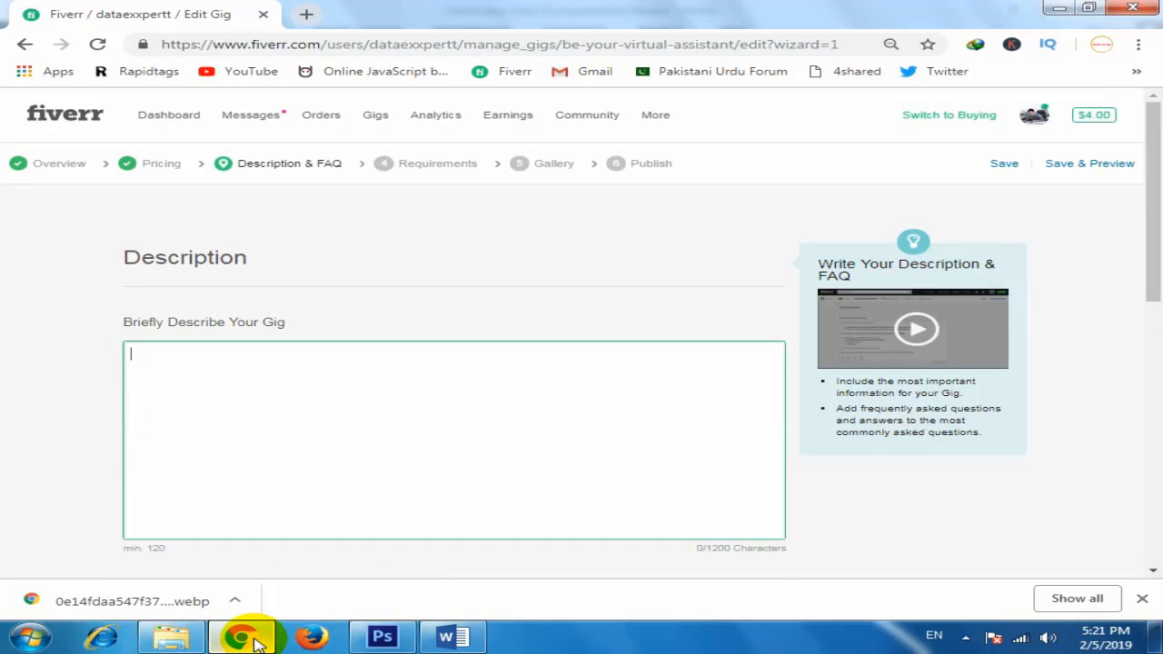
key(ctrl+v)
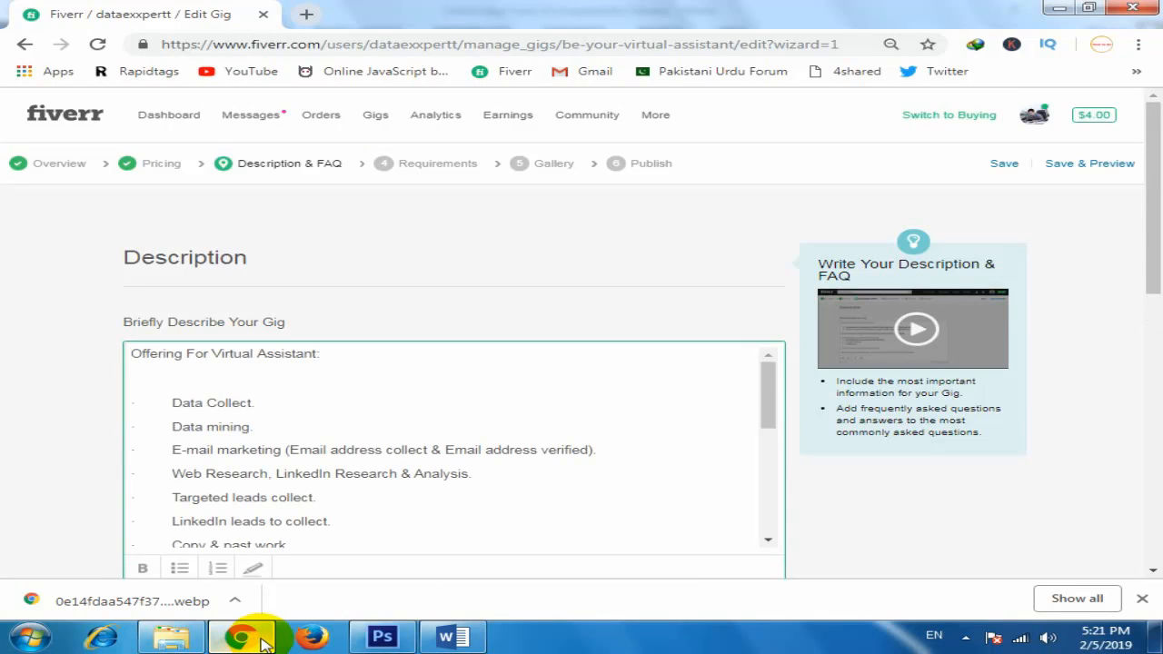
key(Return)
key(Return)
click(161, 363)
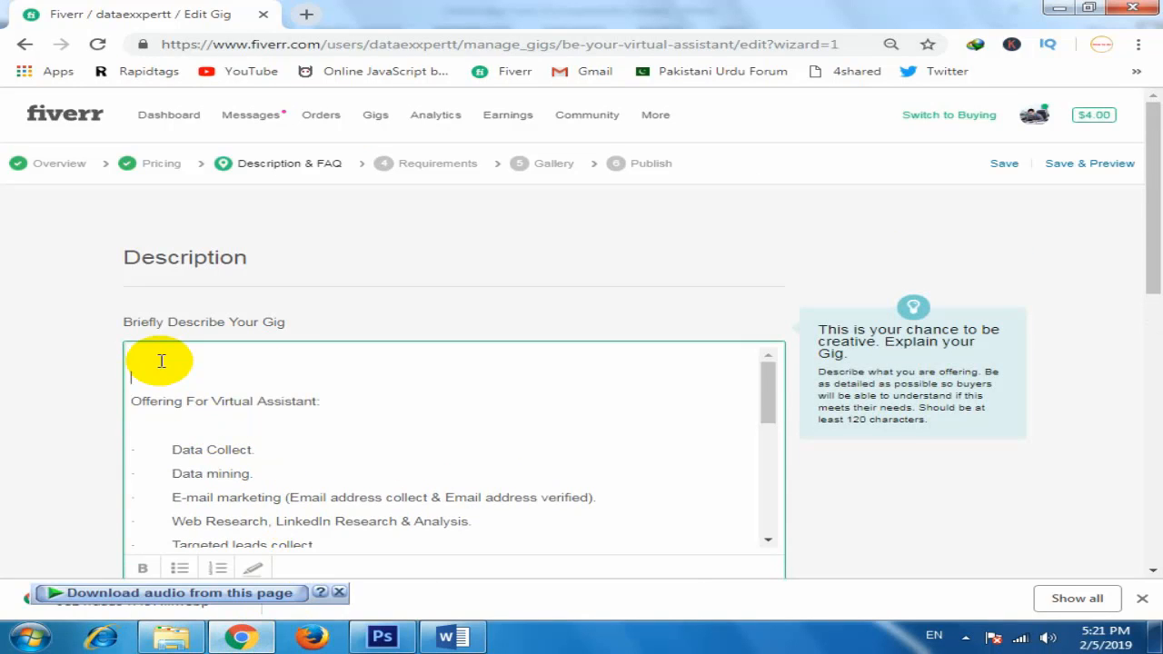
- Switch to the Word document and copy the opening paragraph, from "I am a Professional Freelancer" through "before placing an order."
click(449, 636)
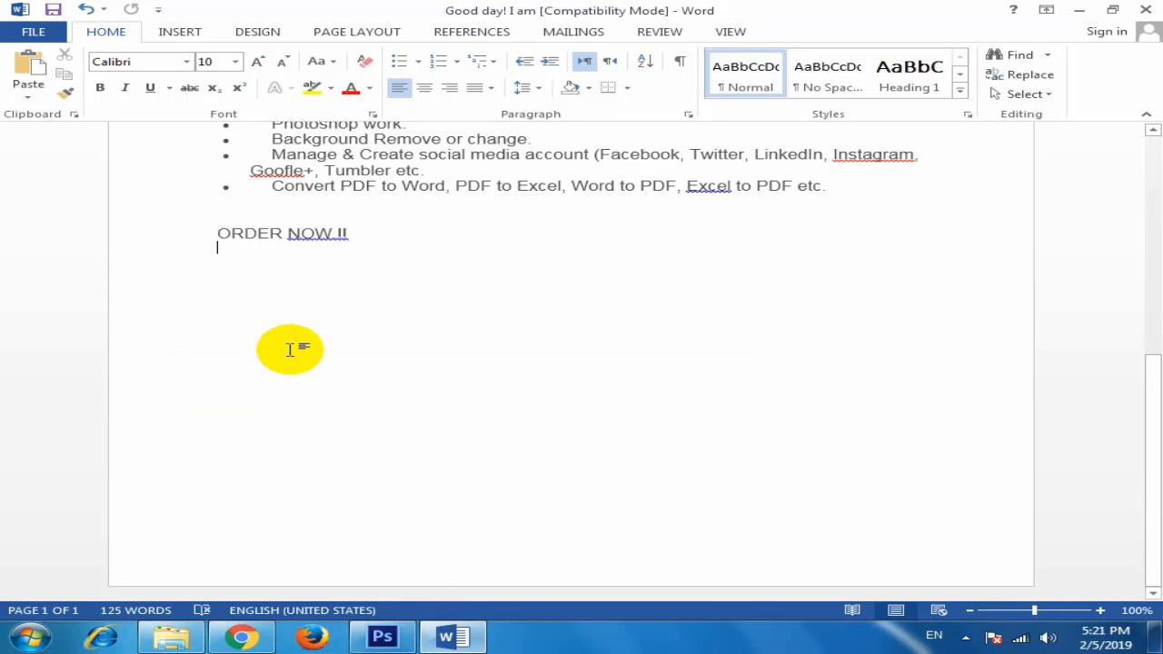
scroll(300, 341, up, 6)
scroll(305, 336, up, 4)
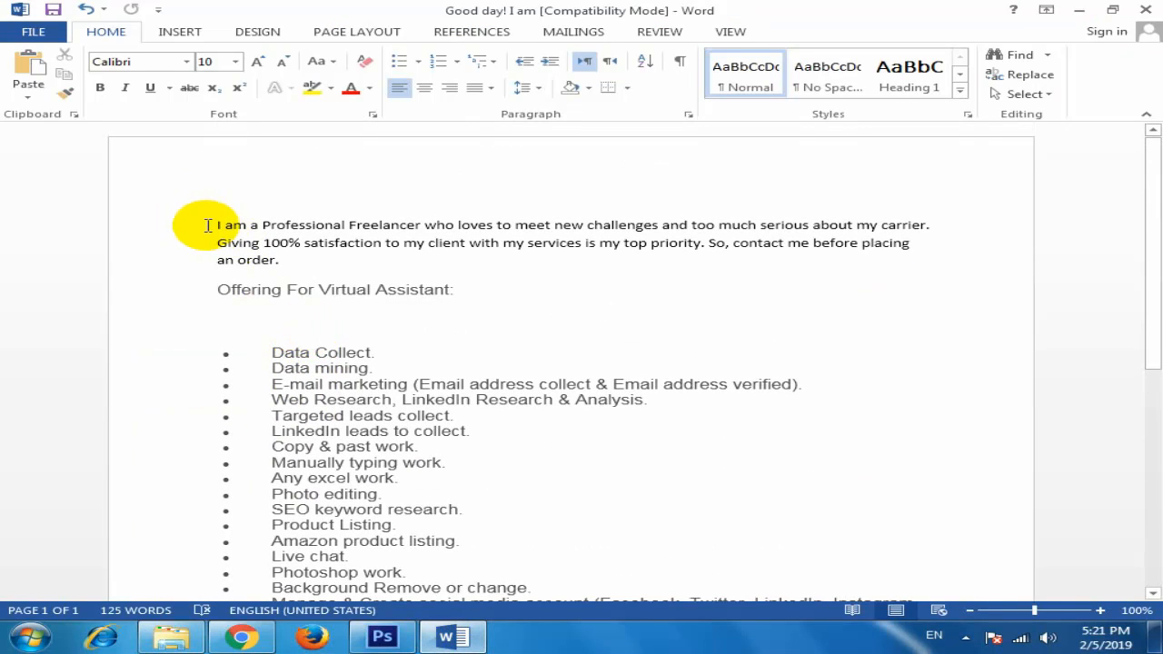
drag(218, 228, 283, 259)
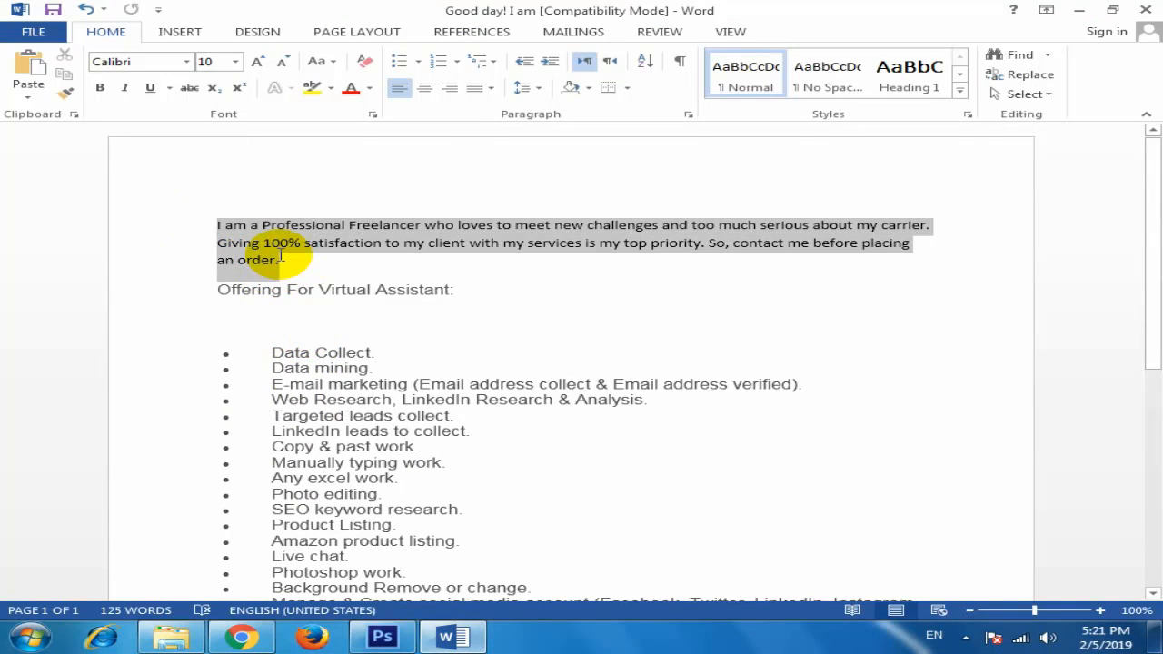
right_click(292, 238)
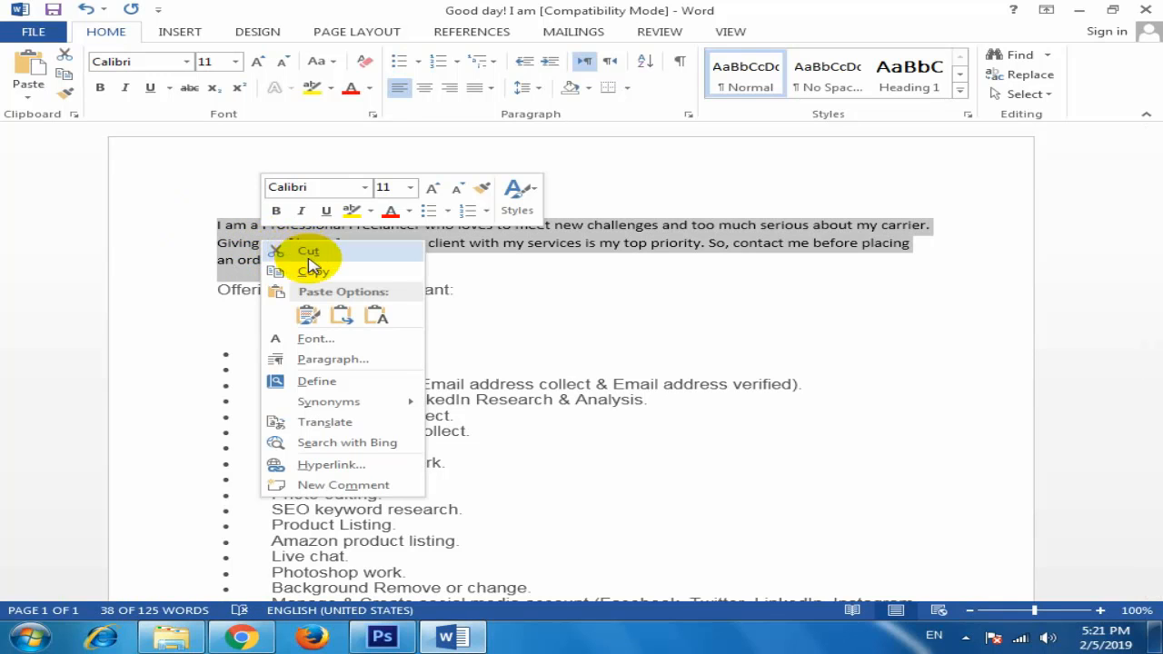
click(312, 268)
click(480, 318)
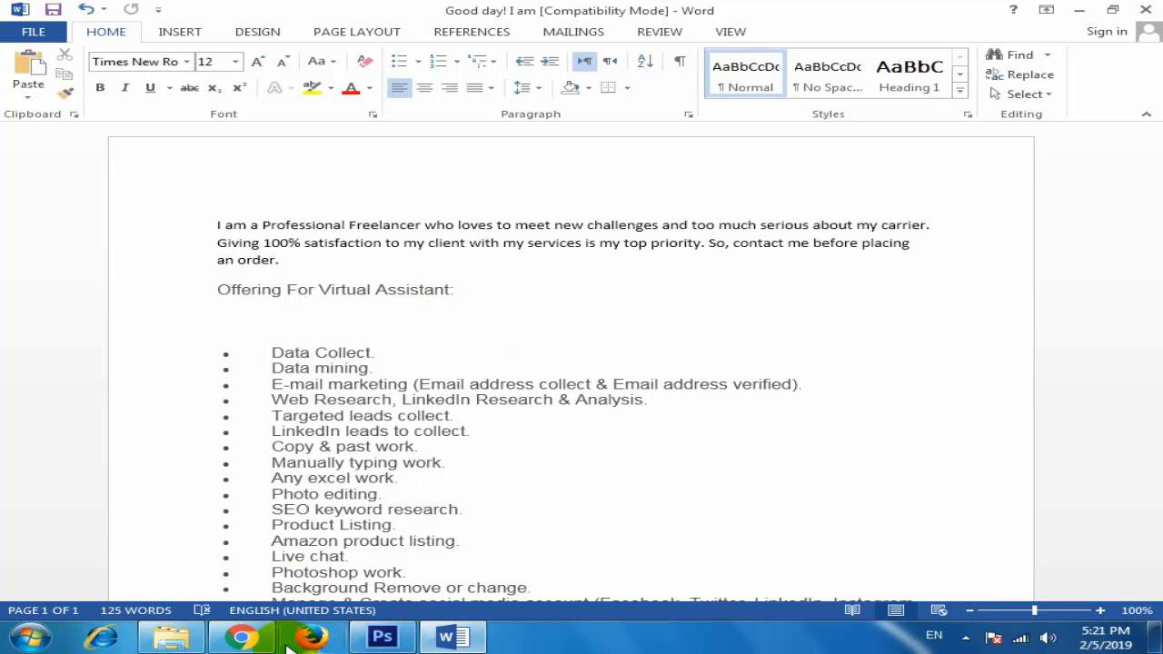
- Back in Chrome, remove one blank line above "Offering For Virtual Assistant:" and paste the copied freelancer introduction at the start of the description
click(249, 641)
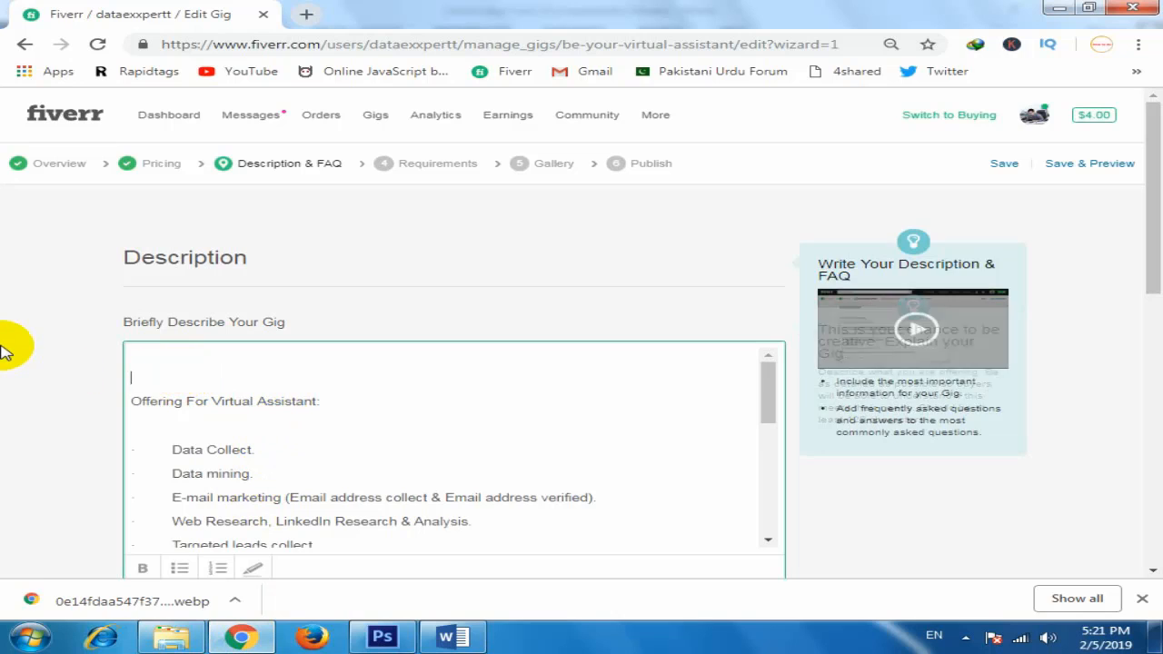
key(BackSpace)
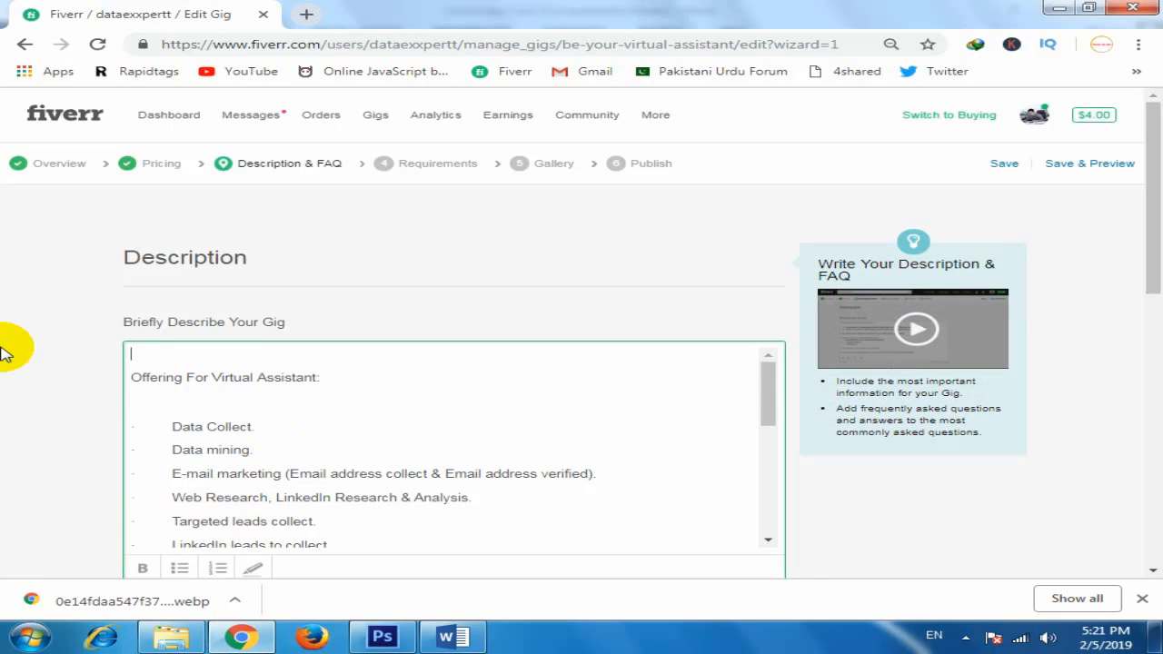
key(ctrl+v)
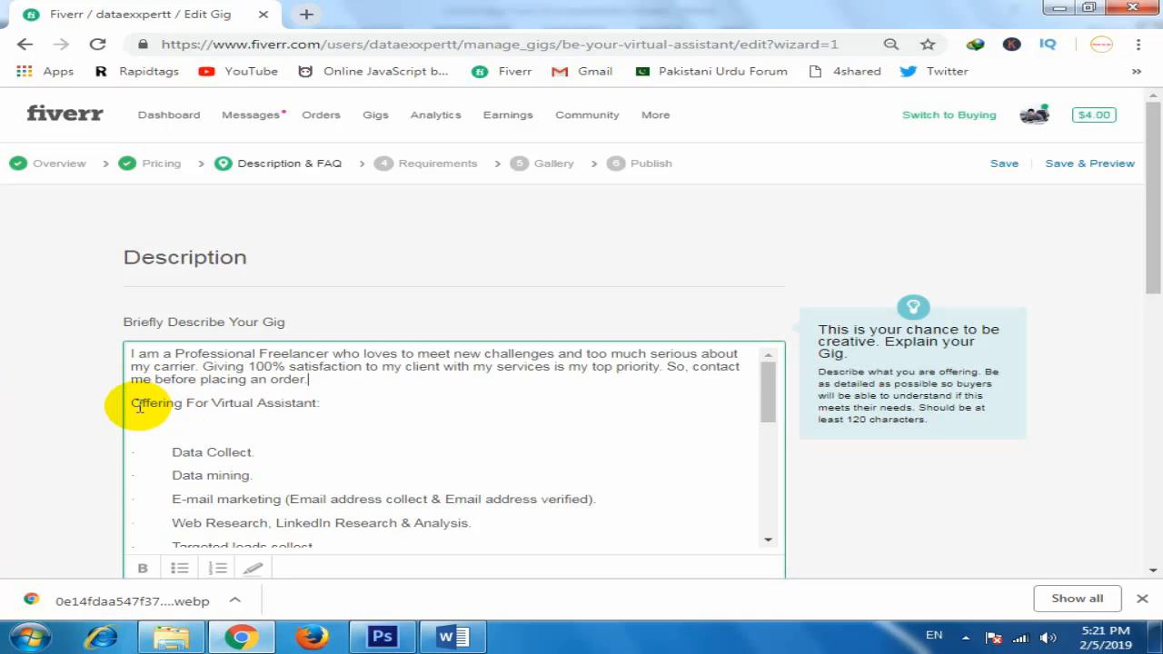
- Make the description text bold from "Offering For Virtual Assistant:" through the "ORDER NOW.!!" line
scroll(181, 436, down, 3)
scroll(155, 405, up, 3)
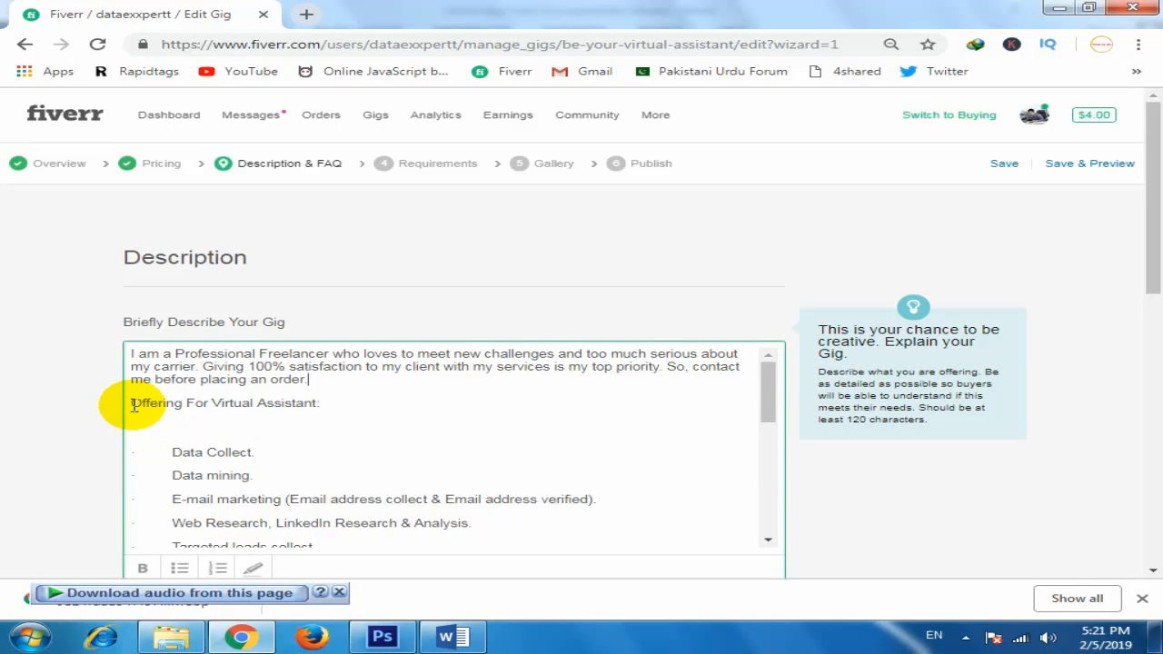
drag(133, 406, 327, 566)
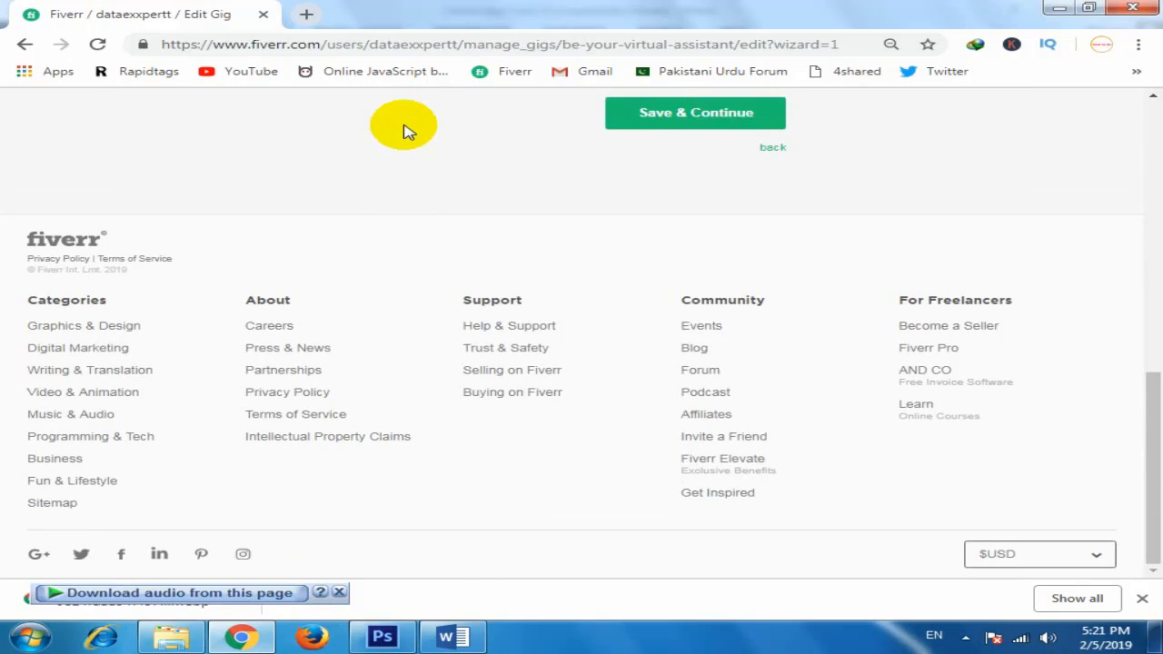
drag(406, 132, 301, 544)
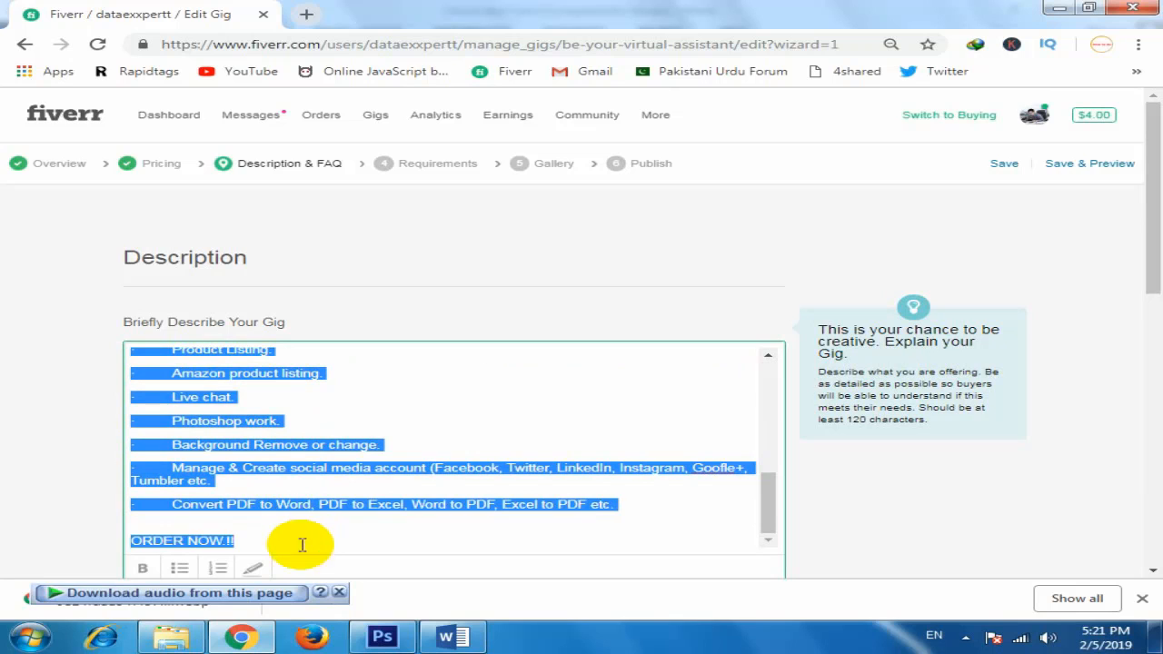
click(143, 568)
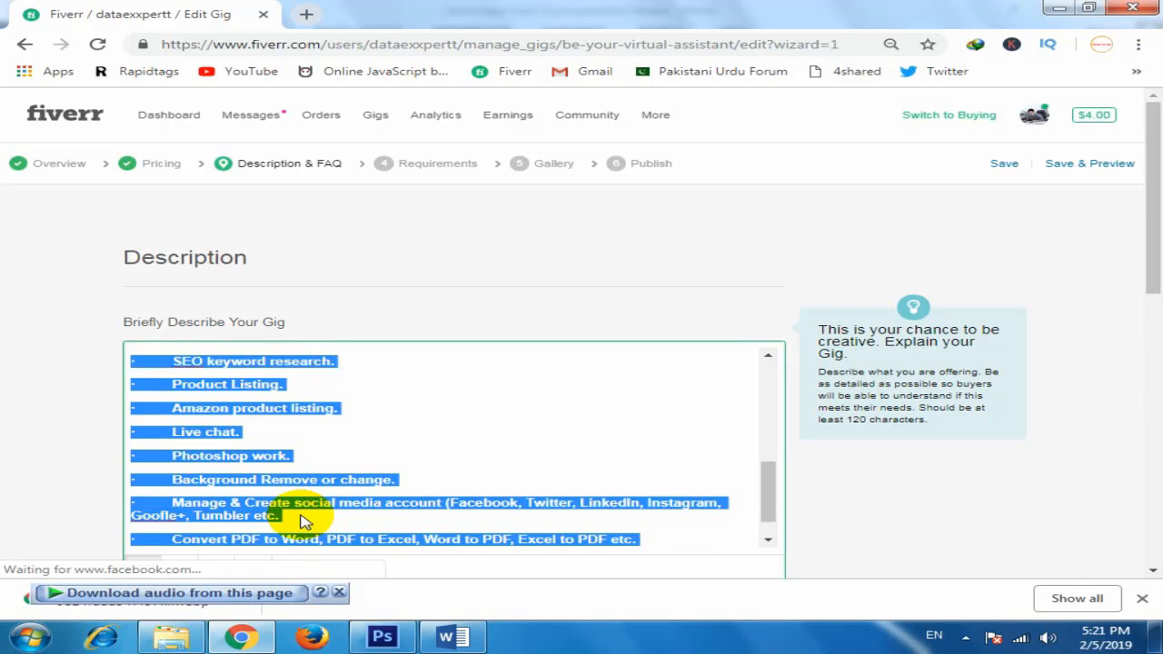
click(309, 536)
scroll(371, 457, down, 1)
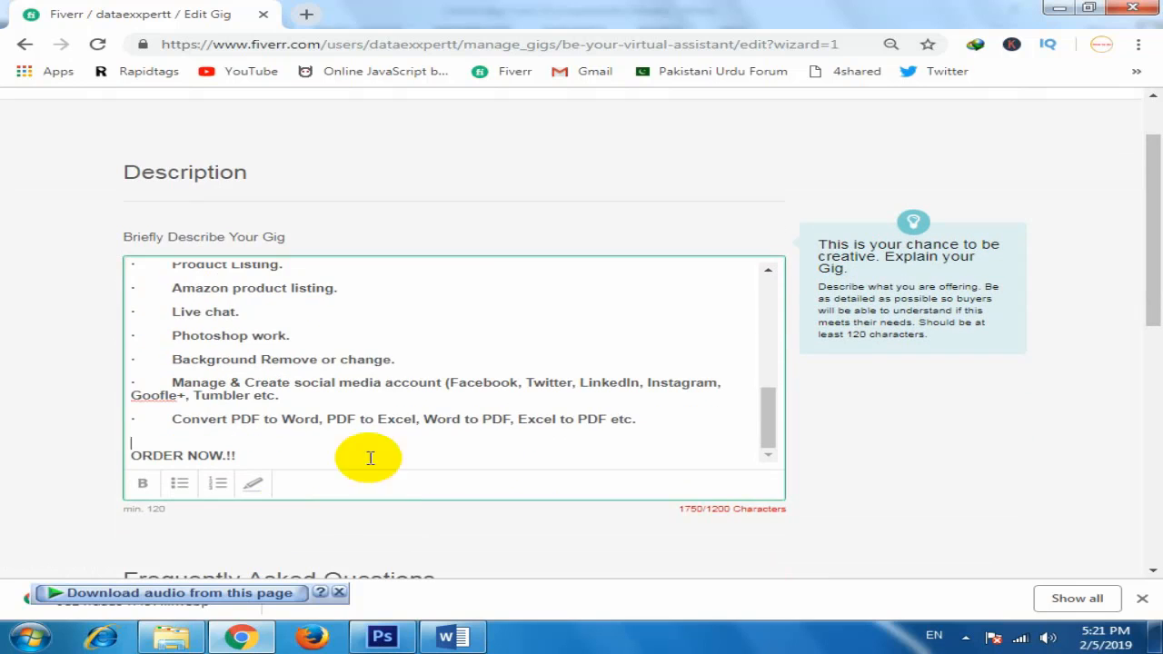
- Delete the extra spaces between the bullet and the text in the "Data Collect." and "Data mining." lines
scroll(416, 352, up, 3)
scroll(417, 352, up, 3)
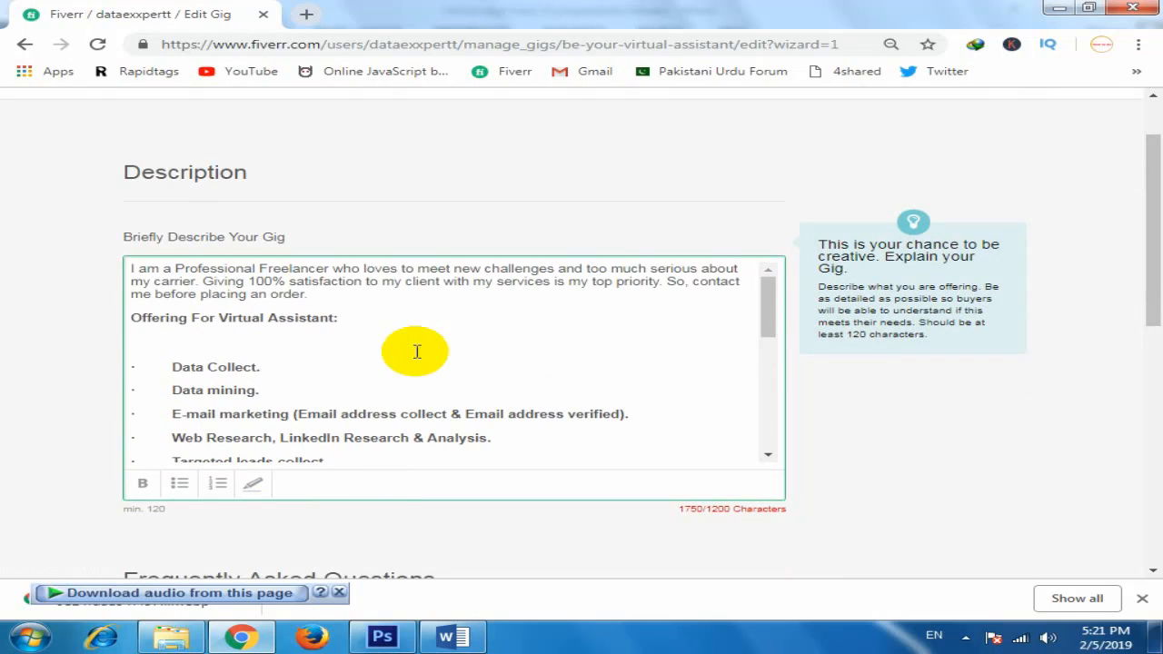
click(177, 373)
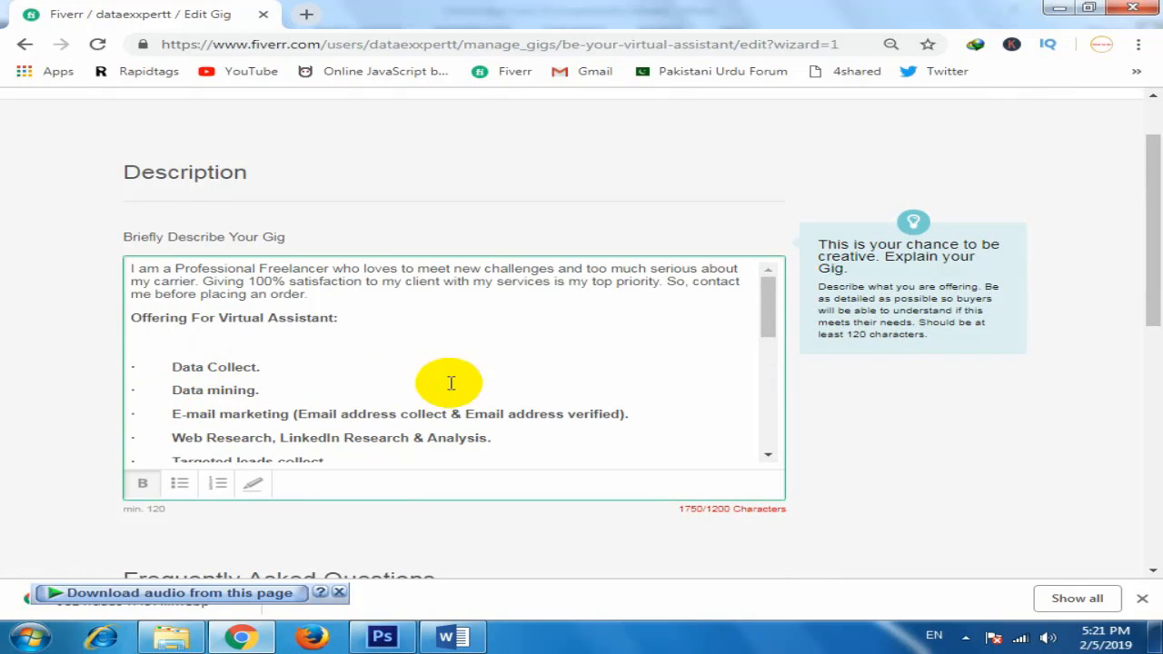
key(BackSpace)
key(BackSpace)
key(BackSpace)
key(BackSpace)
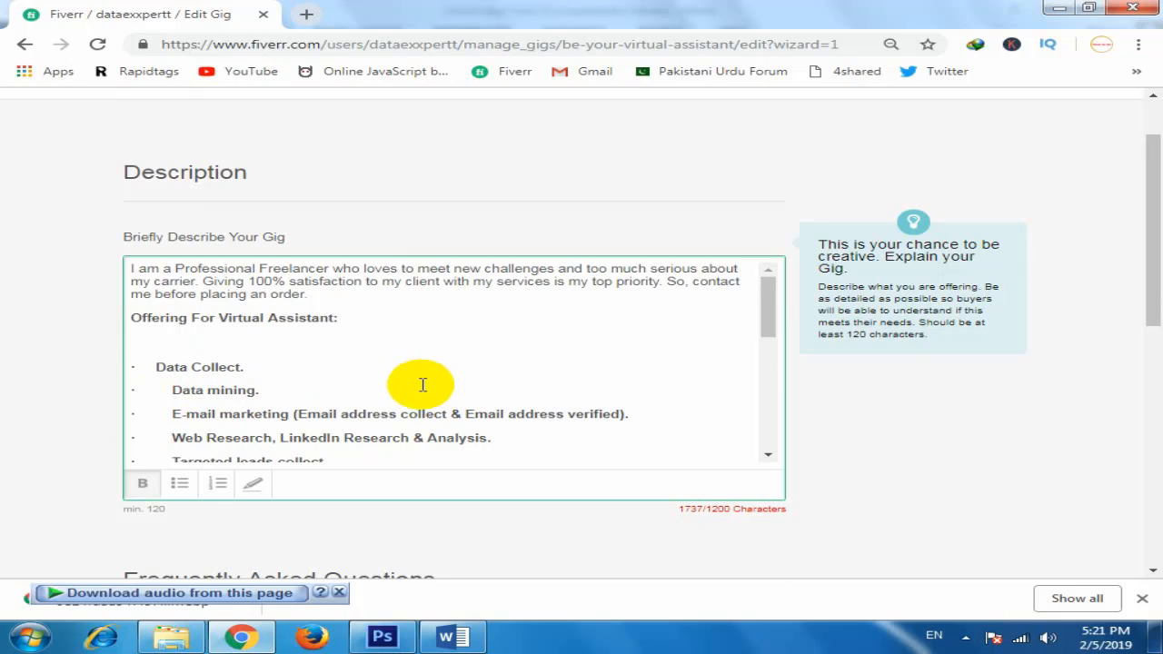
click(172, 390)
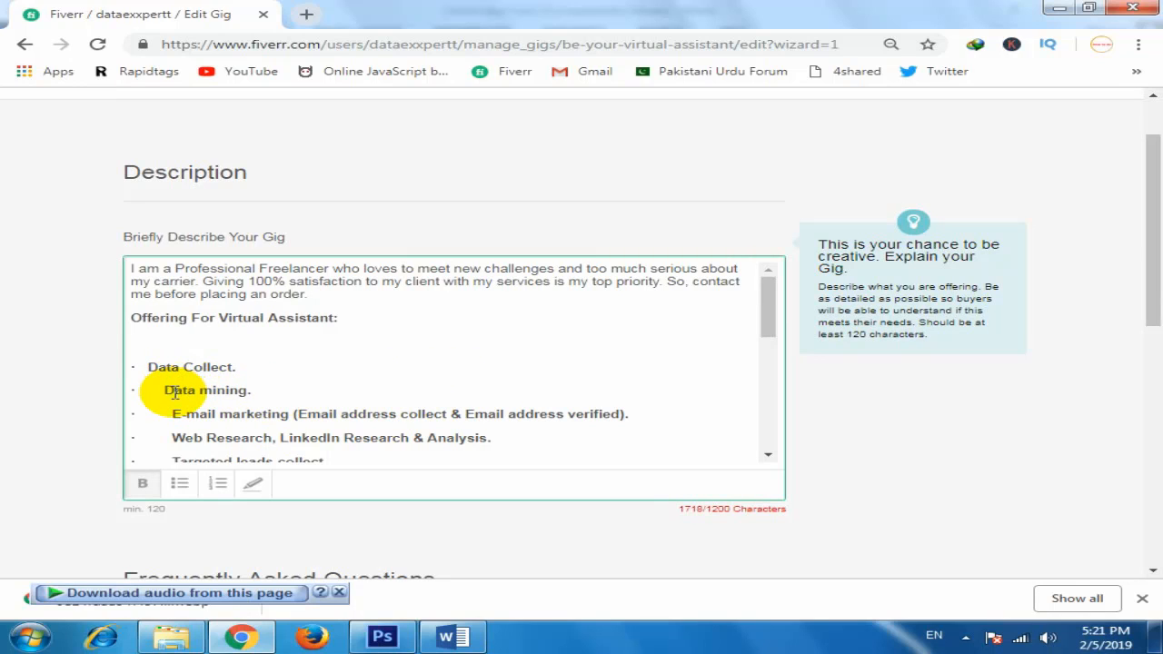
key(BackSpace)
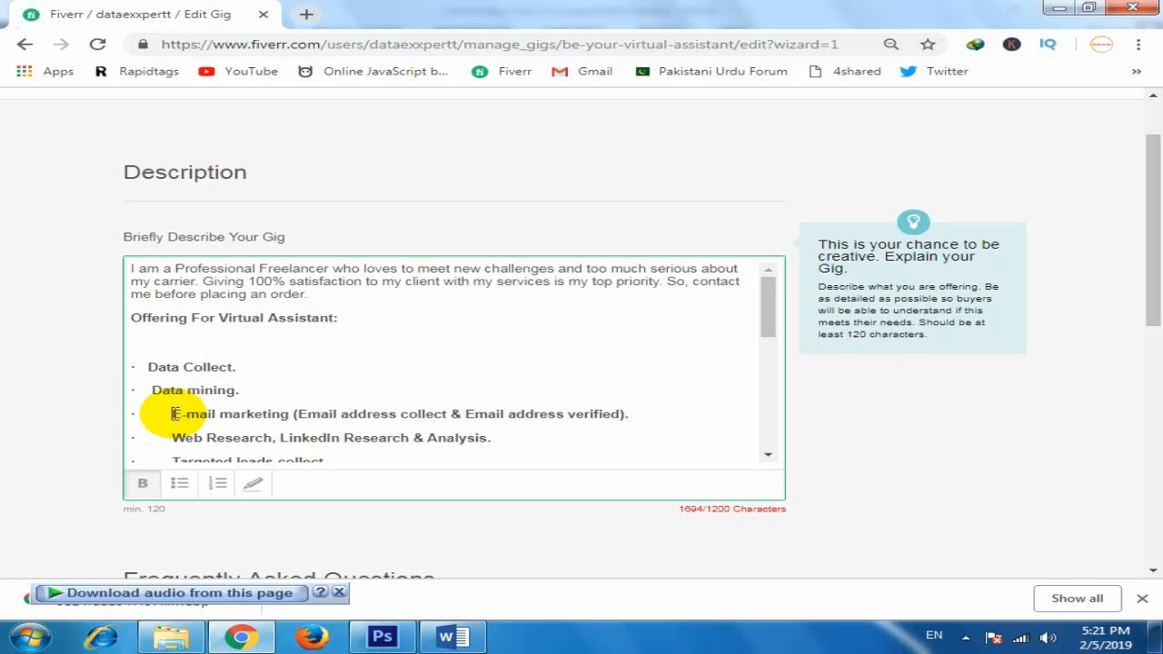
- Delete the extra spaces after the bullets in the "E-mail marketing" and "Web Research, LinkedIn Research & Analysis." lines
click(173, 413)
key(BackSpace)
key(BackSpace)
key(BackSpace)
key(BackSpace)
click(177, 438)
key(BackSpace)
key(BackSpace)
key(BackSpace)
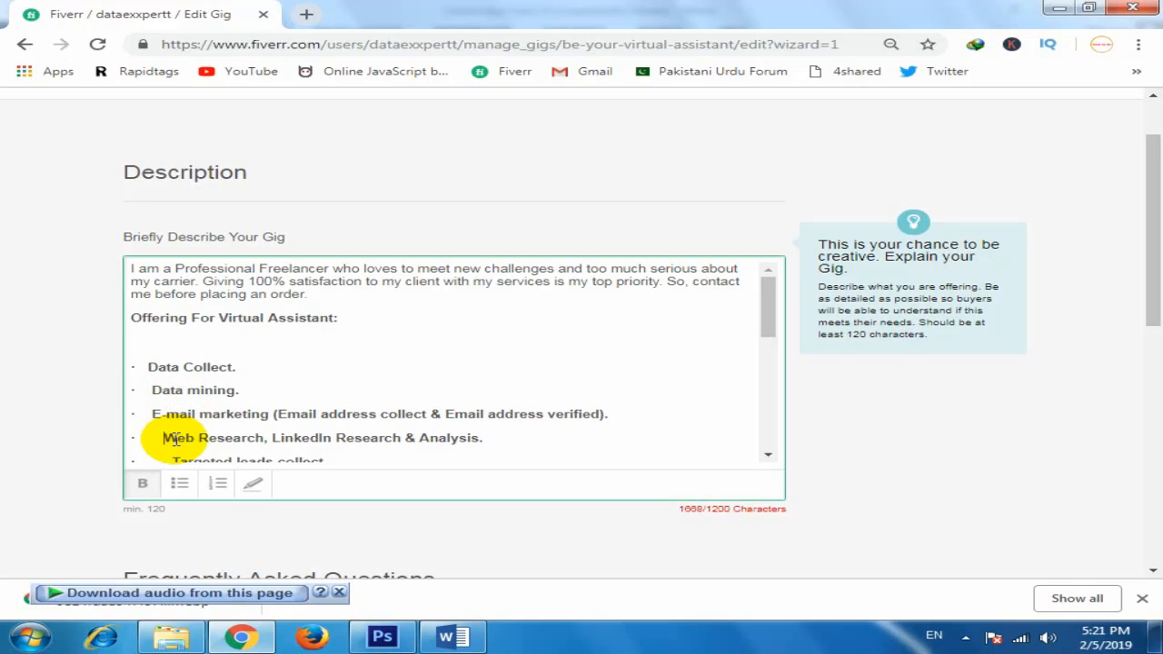
- Save the description without adding any FAQ and continue to the gig requirements
scroll(181, 427, down, 3)
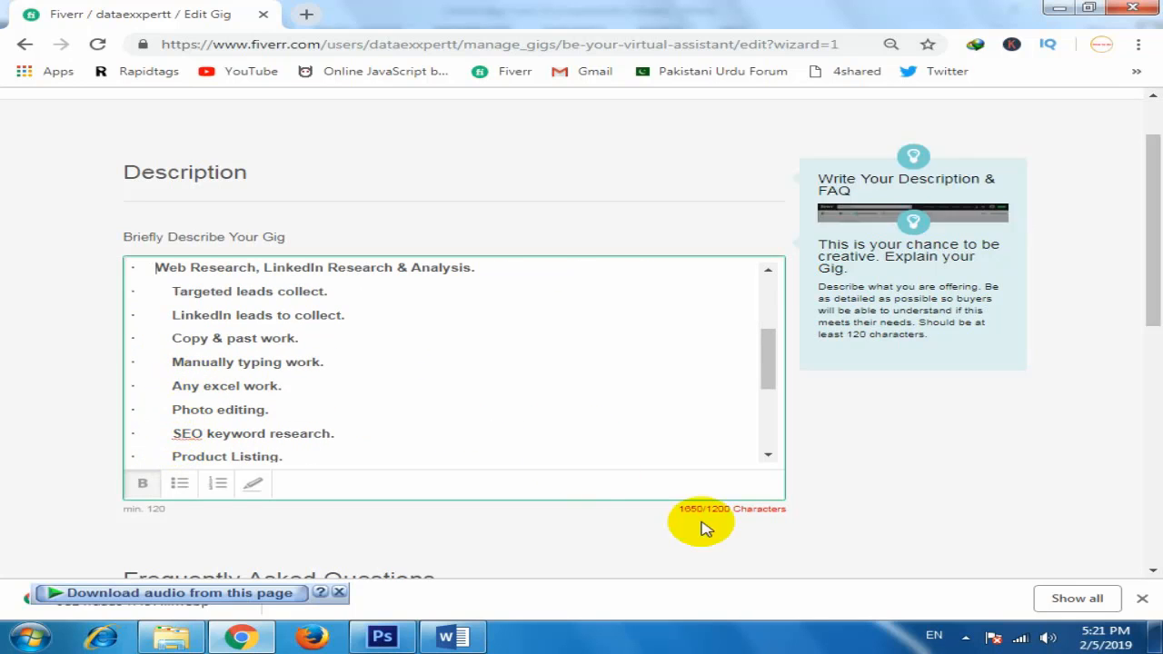
scroll(695, 504, down, 3)
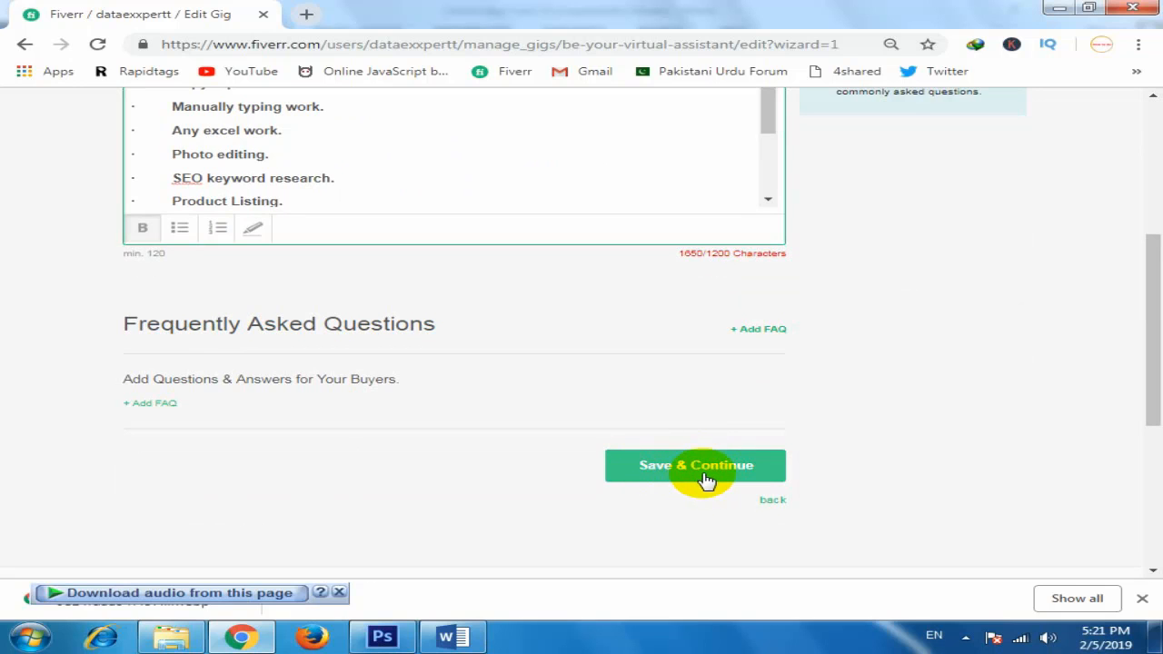
click(695, 474)
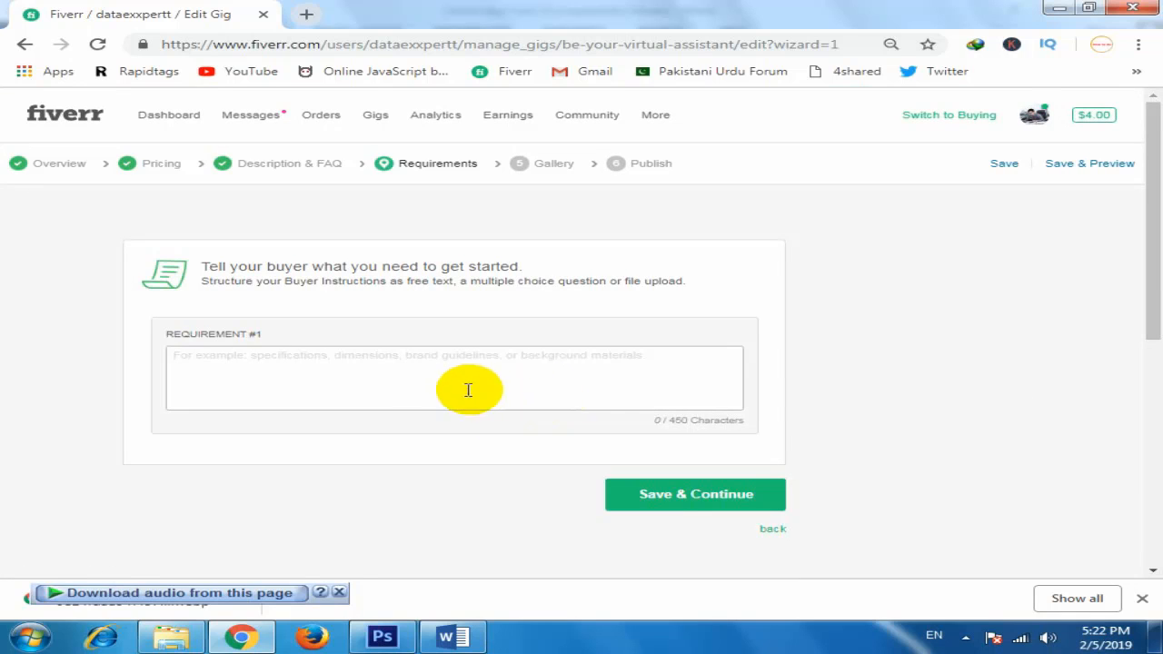
- Add the "I am a Professional Freelancer" paragraph as requirement #1 with a mandatory Free Text answer, and save the requirements
click(423, 382)
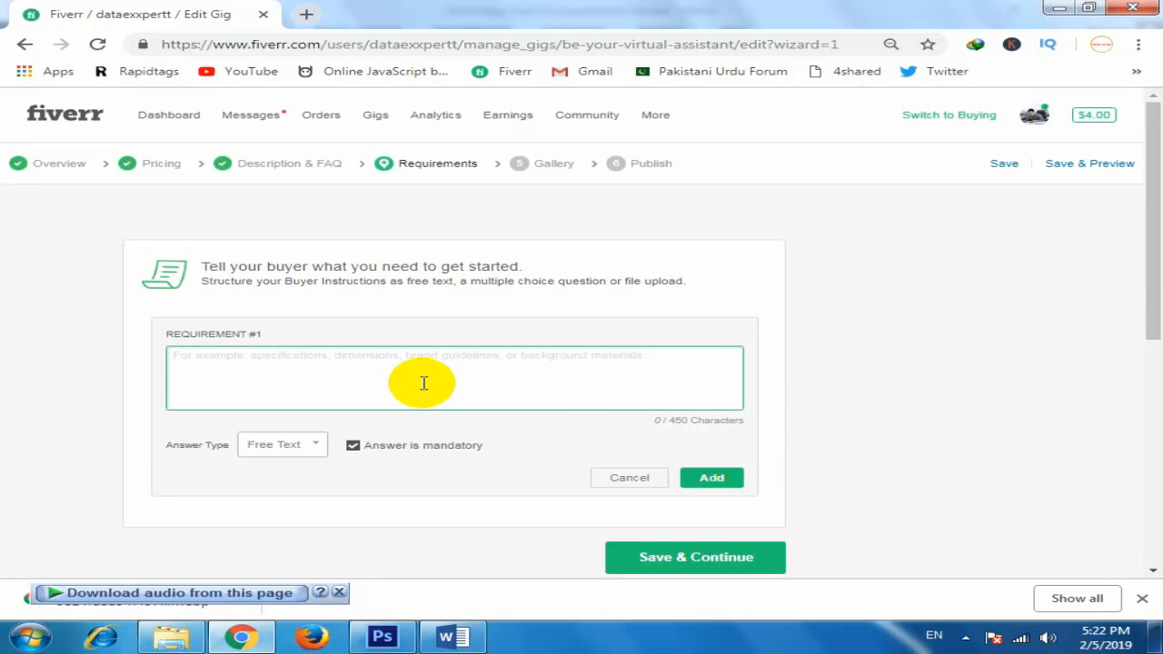
text(I am a Professional Freelancer who loves to meet new challenges and too much serious about my carrier. Giving 100% satisfaction to my client with my services is my top priority. So, contact me before placing an order.)
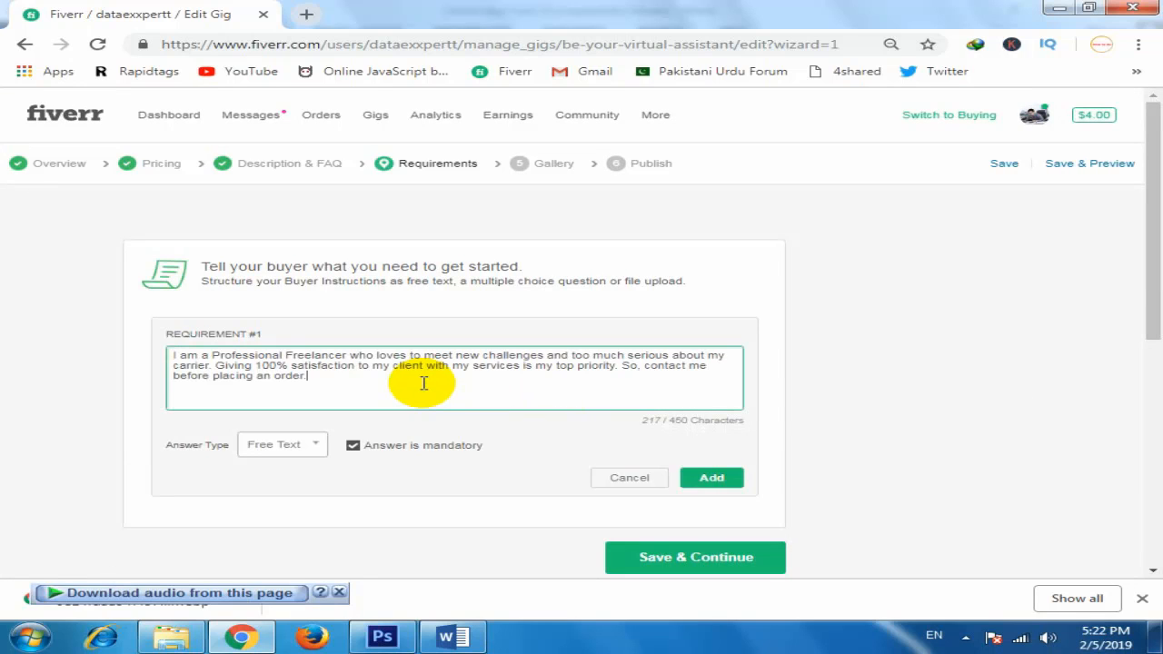
click(709, 490)
click(713, 488)
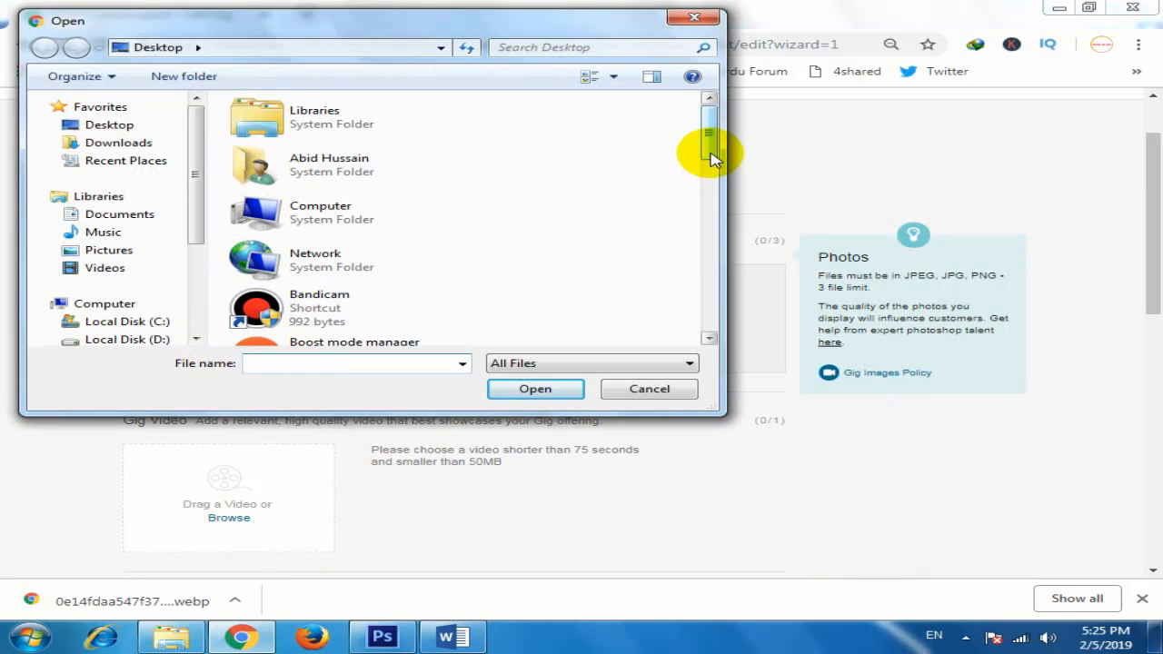
- Upload the PNG image "j" from the Desktop as the first gig photo and save the gallery
drag(706, 155, 708, 300)
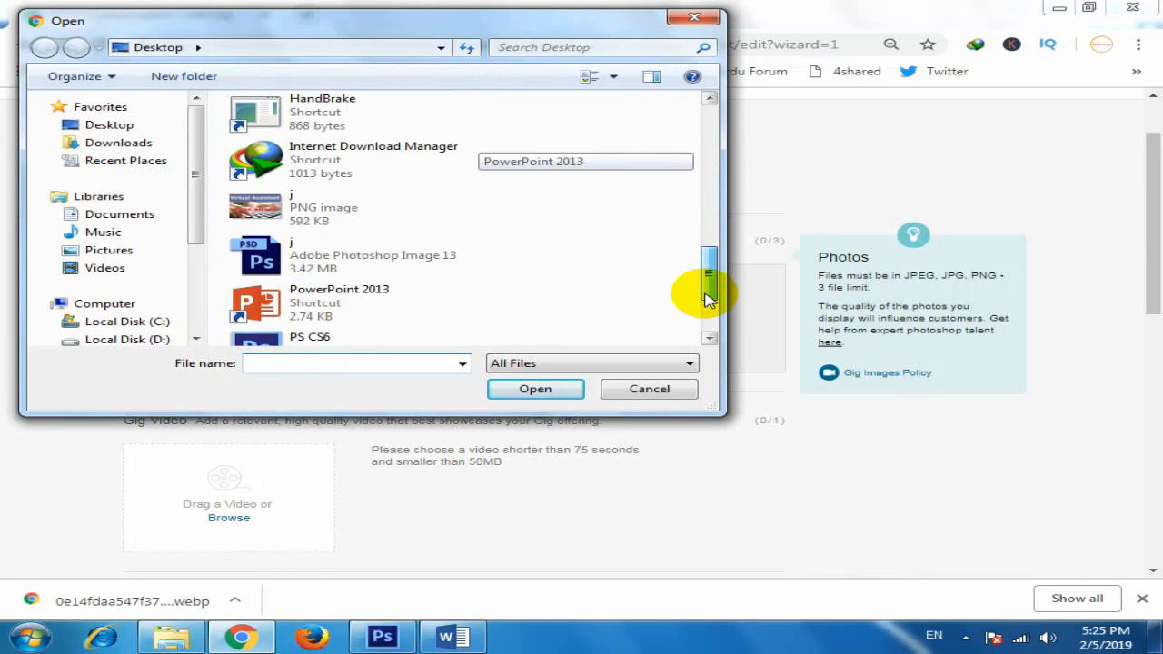
double_click(319, 218)
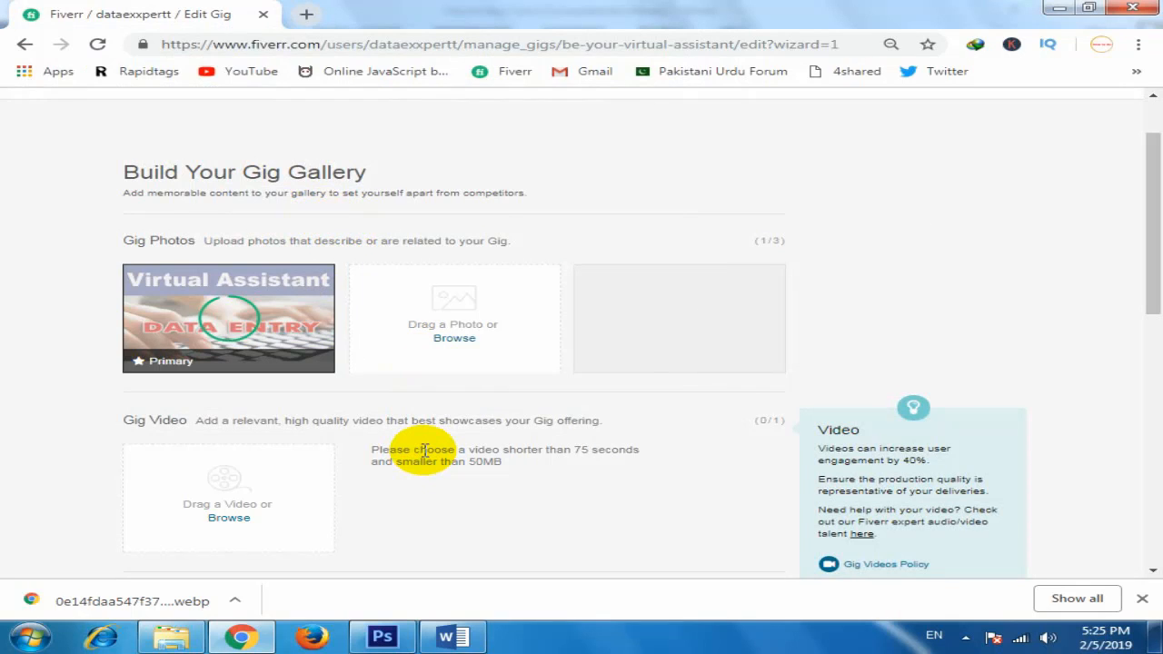
scroll(510, 392, down, 1)
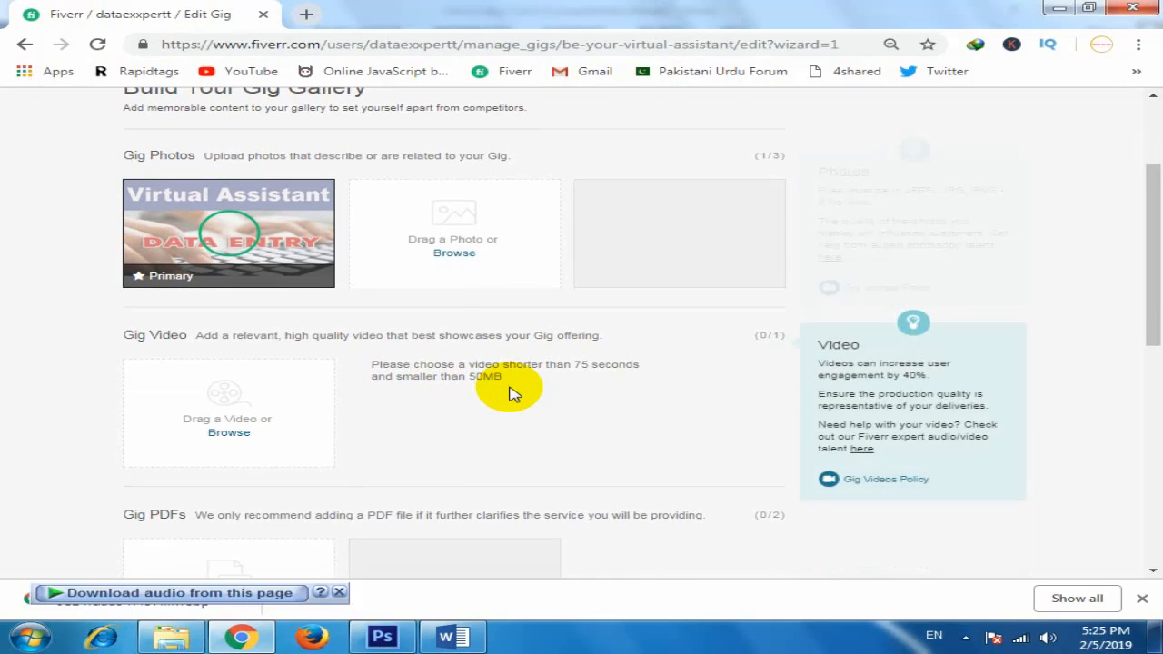
scroll(511, 392, down, 3)
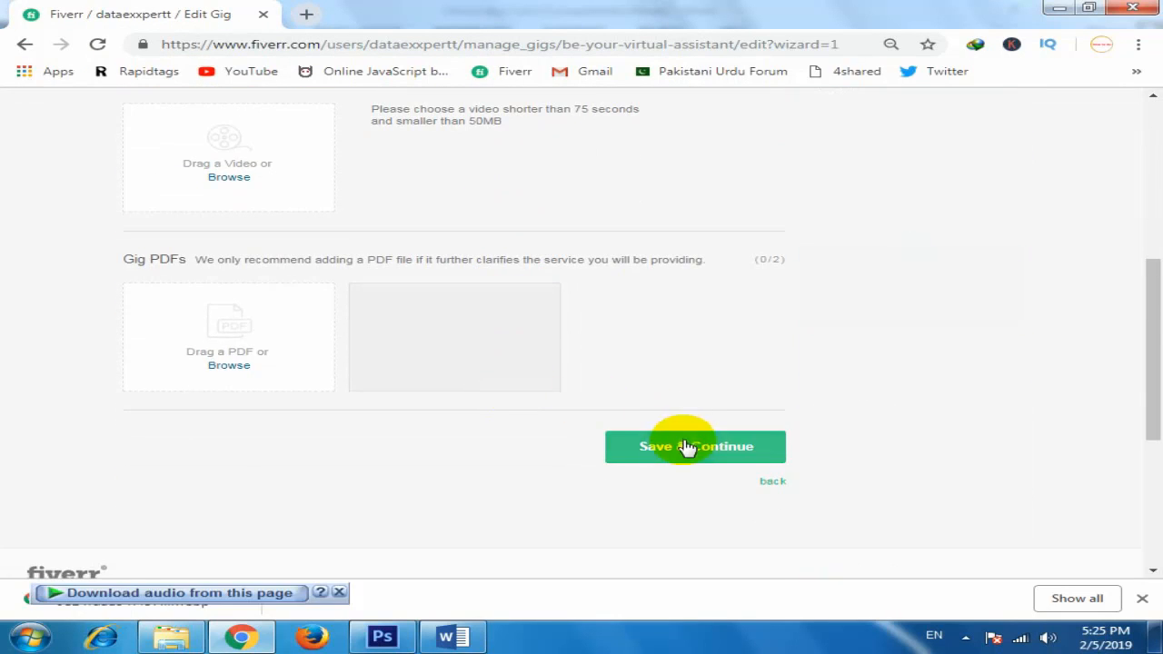
click(680, 446)
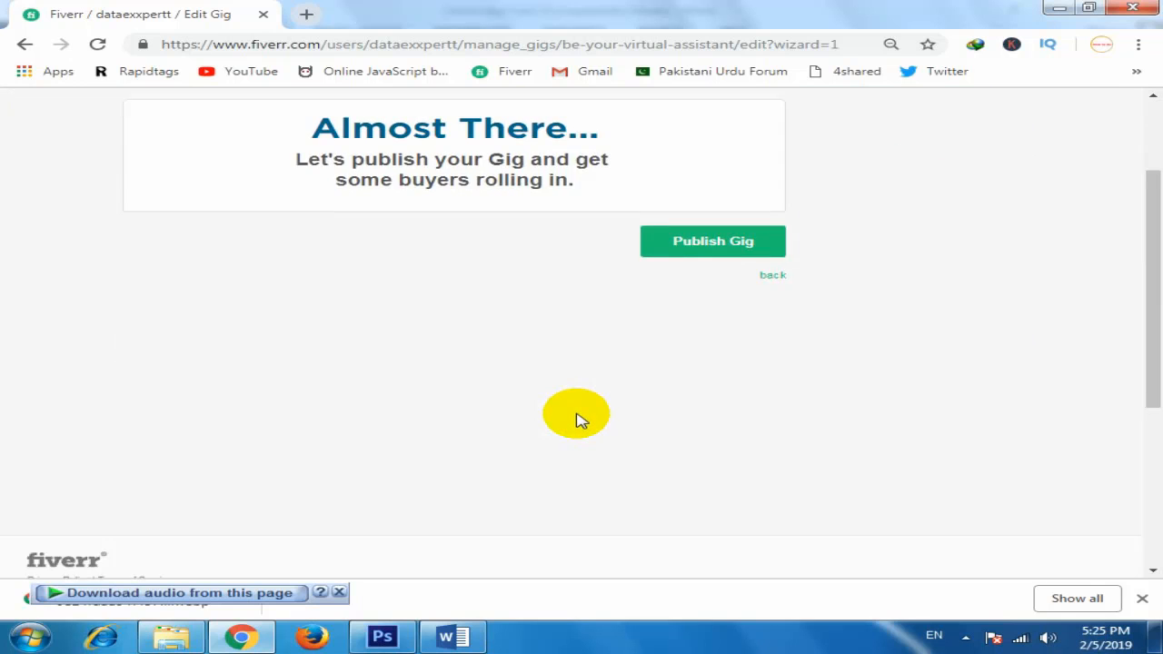
- Publish the gig and open the seller's own profile page
click(715, 393)
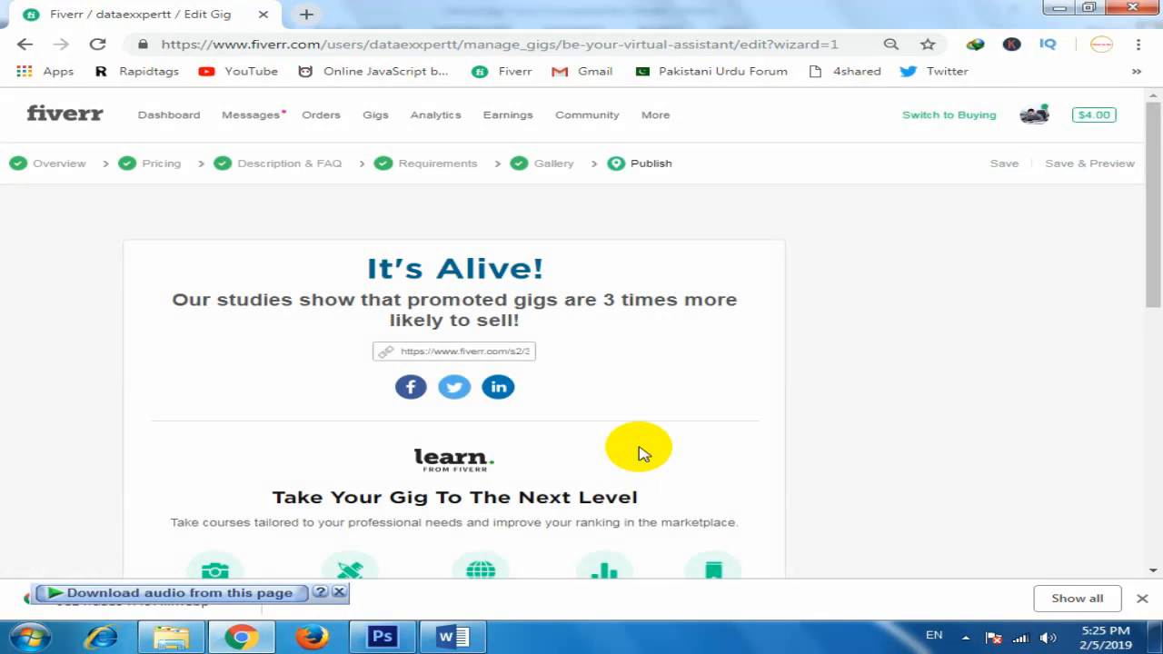
click(1031, 122)
click(960, 151)
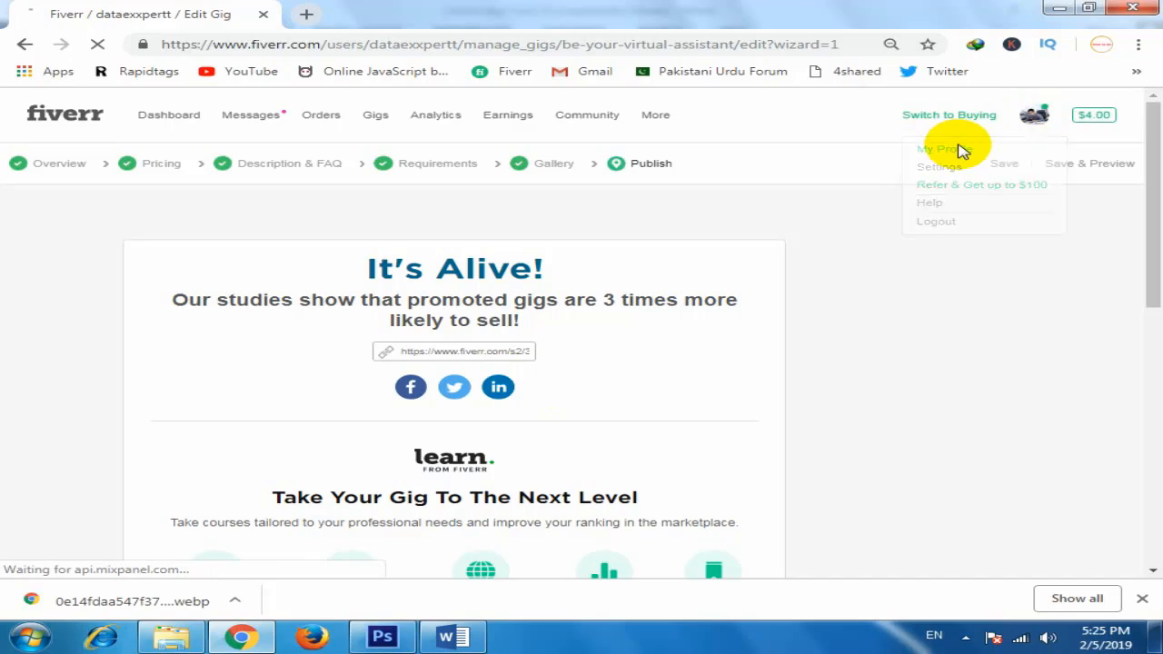